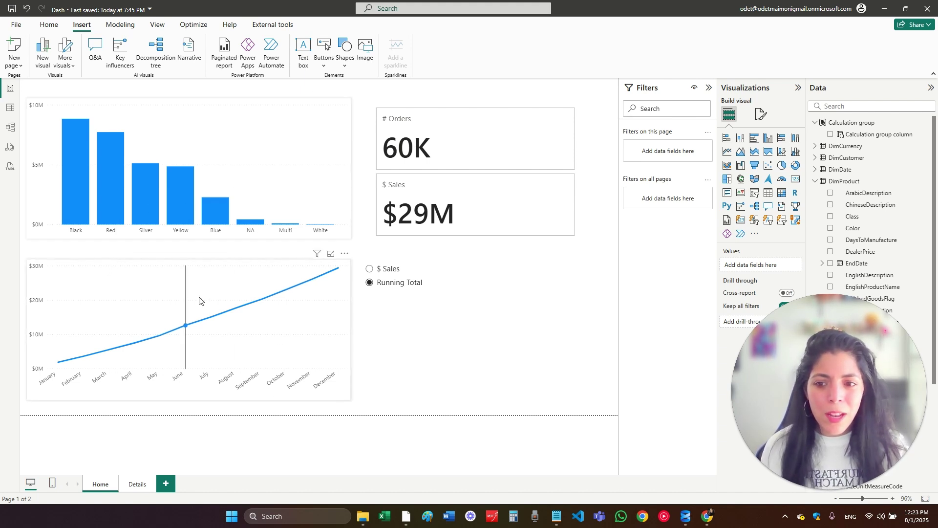
Step: Drill through from the Yellow column of the color chart to the Details page and return to the Home page
{"action": "mouse_move", "coordinate": [186, 192]}
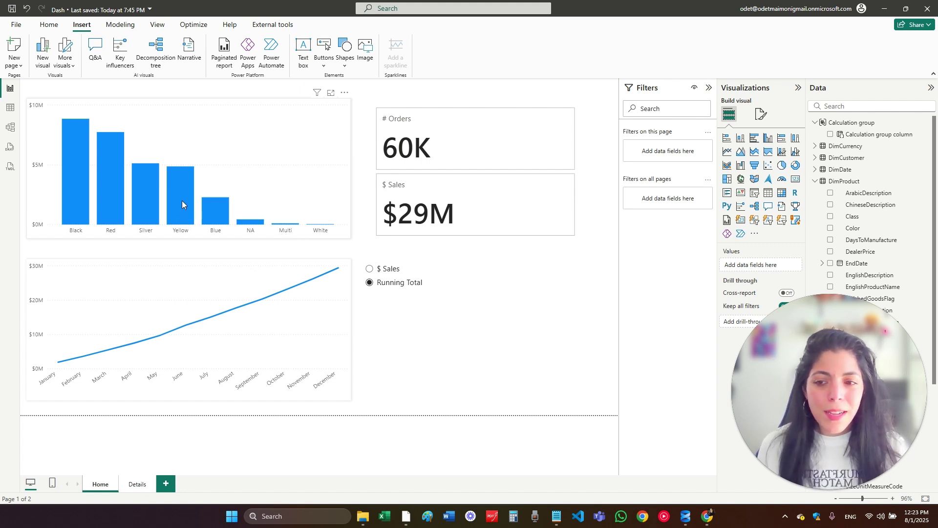
{"action": "right_click", "coordinate": [178, 179]}
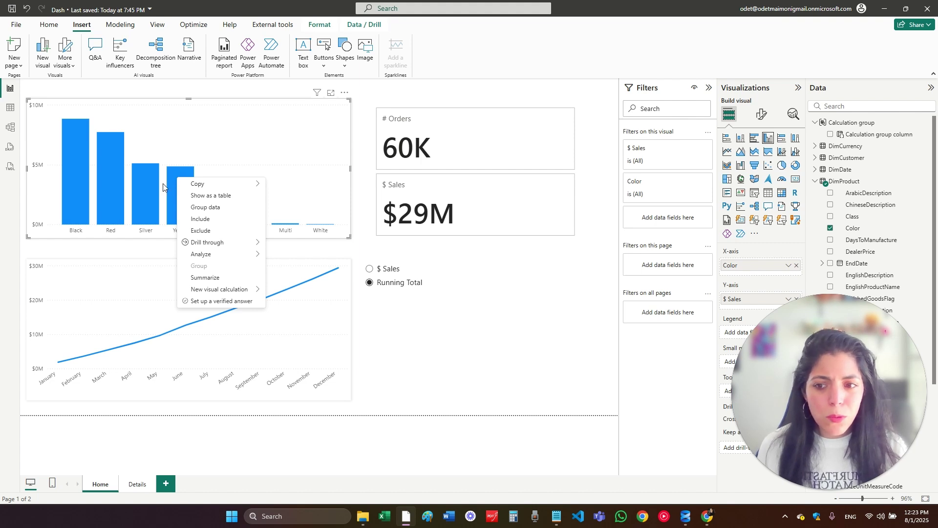
{"action": "mouse_move", "coordinate": [218, 247]}
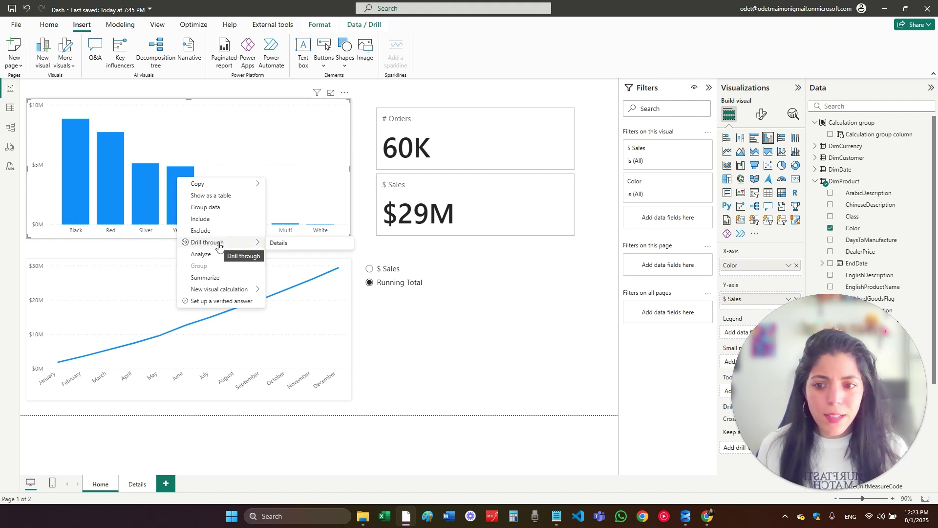
{"action": "left_click", "coordinate": [288, 250]}
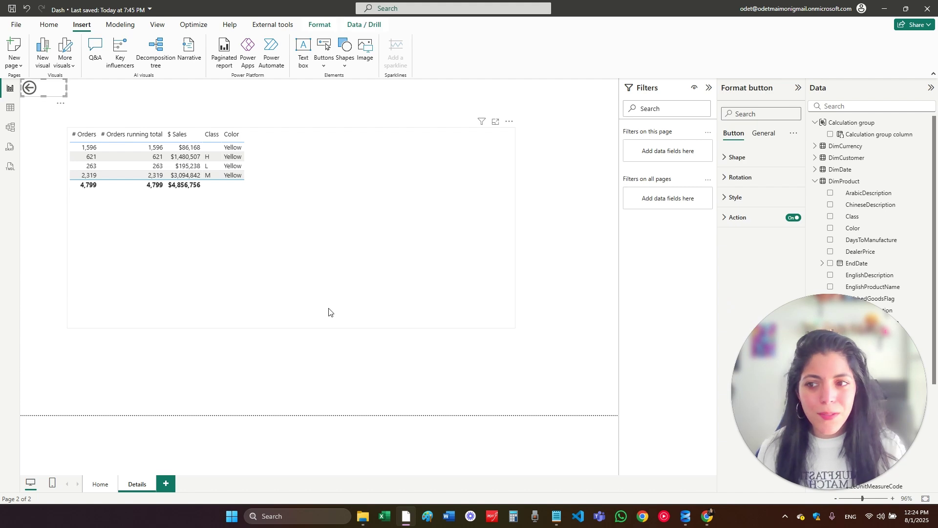
{"action": "left_click", "coordinate": [29, 88], "text": "ctrl"}
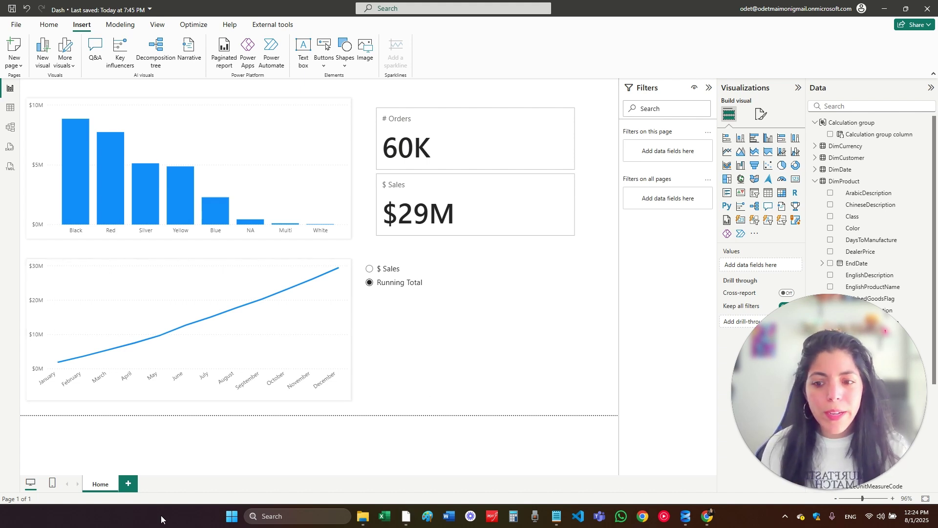
Step: Add a new report page and name it Details
{"action": "left_click", "coordinate": [129, 484]}
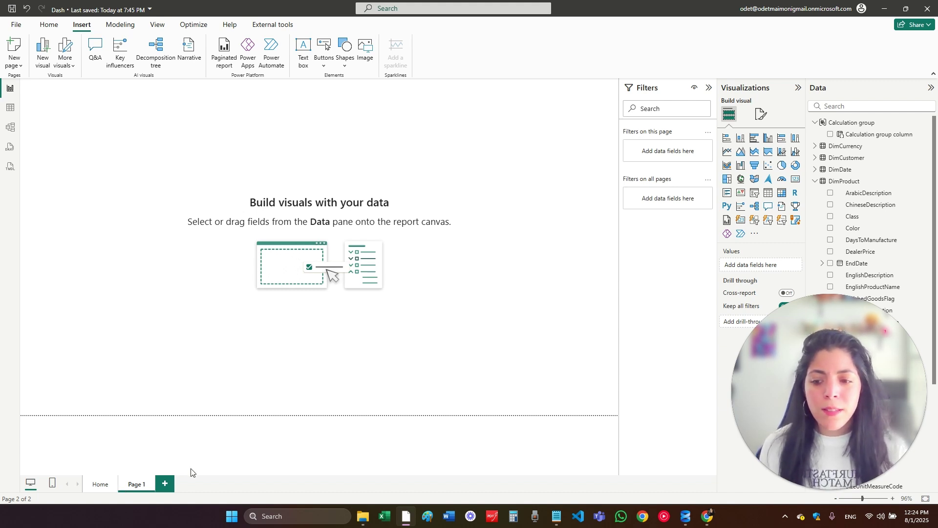
{"action": "double_click", "coordinate": [141, 485]}
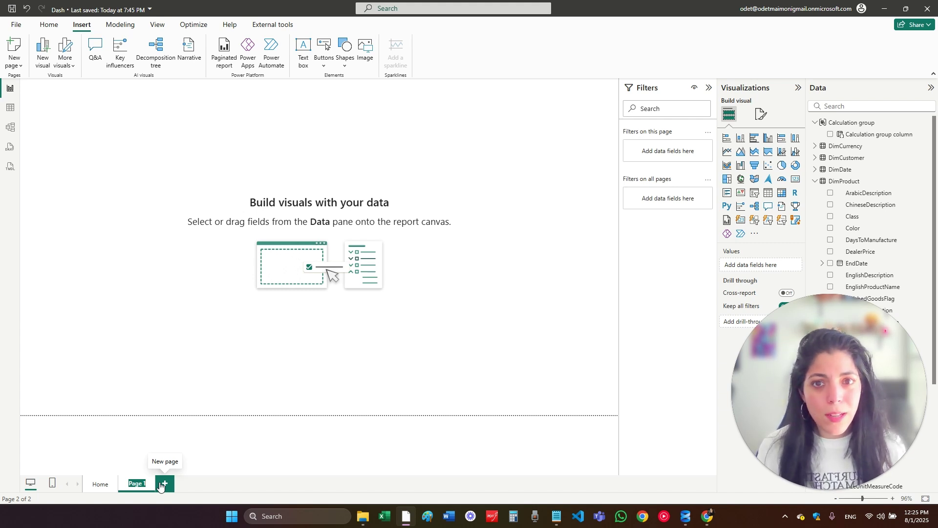
{"action": "type", "text": "Details"}
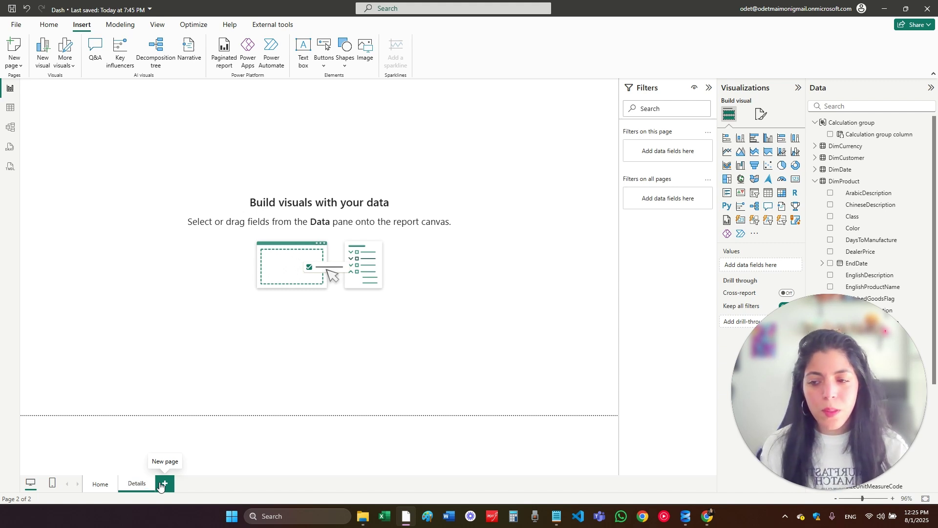
{"action": "key", "text": "Return"}
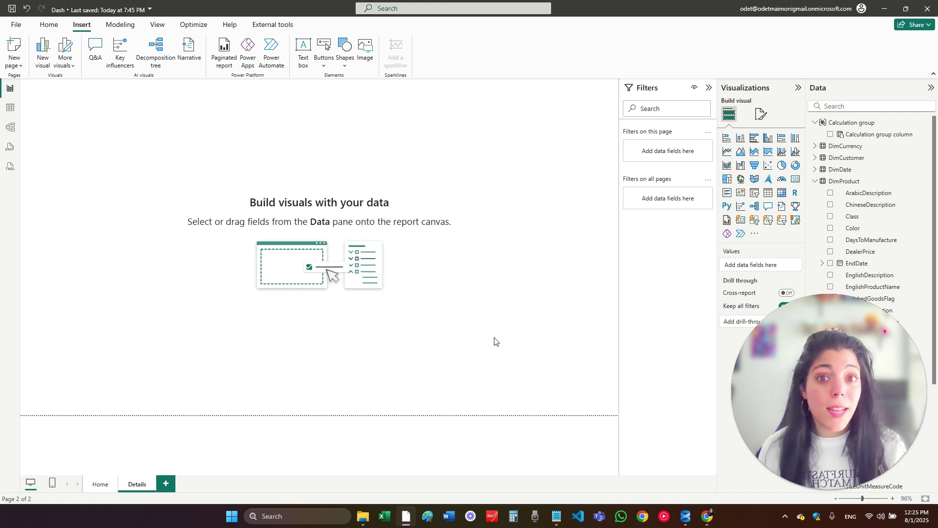
Step: Review the drill-through settings of the Details page and the fields used by the color column chart on the Home page
{"action": "left_click_drag", "start_coordinate": [836, 427], "coordinate": [520, 425]}
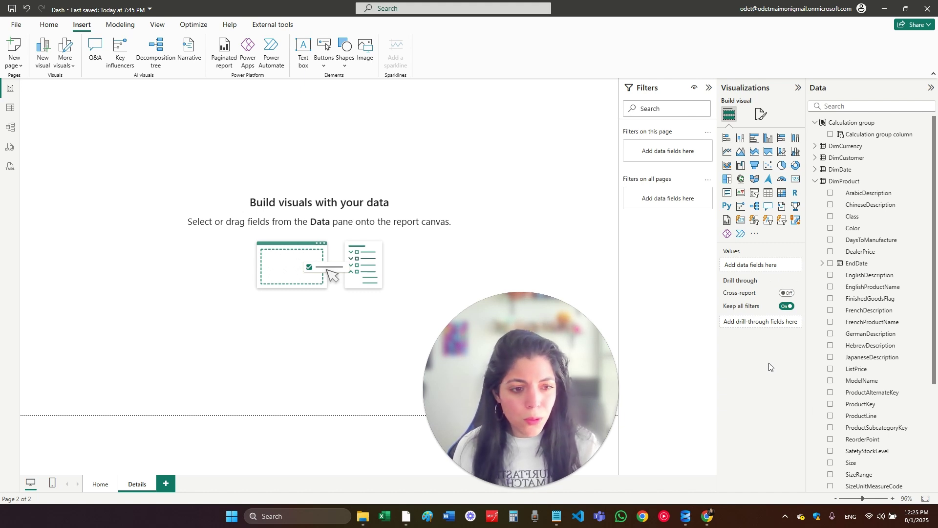
{"action": "left_click", "coordinate": [92, 489]}
{"action": "left_click", "coordinate": [153, 143]}
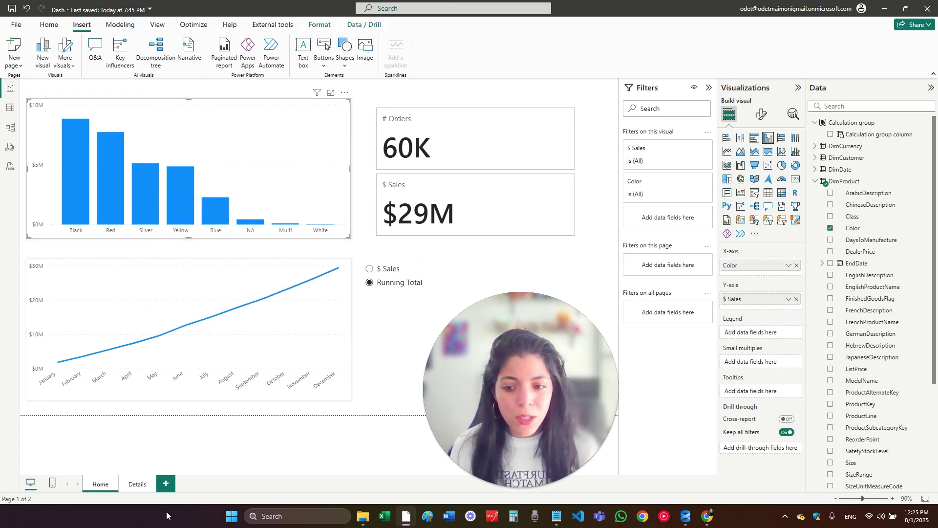
{"action": "key", "text": "ctrl+Page_Down"}
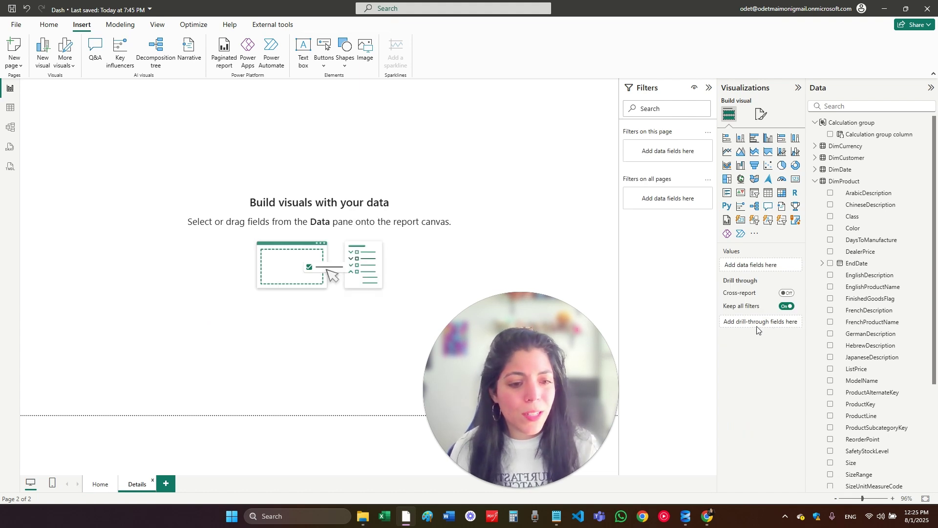
{"action": "left_click", "coordinate": [95, 483]}
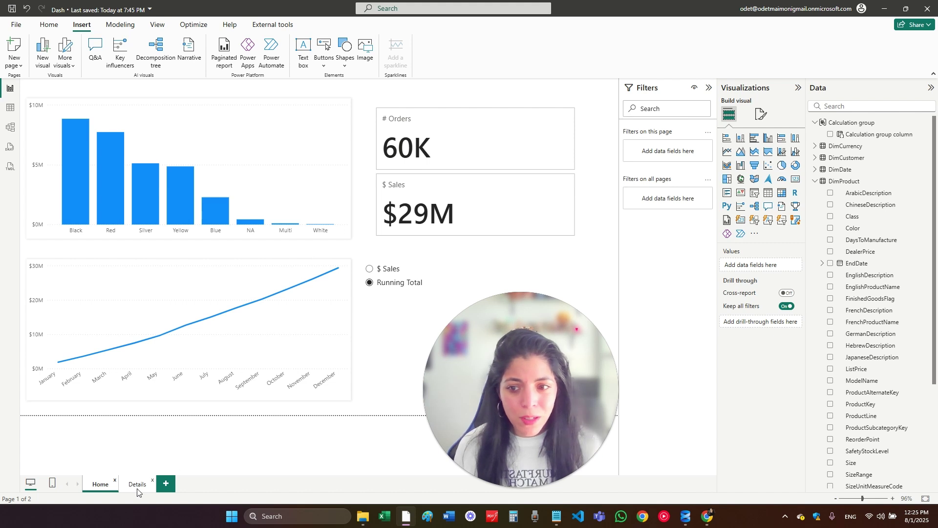
{"action": "left_click", "coordinate": [296, 172]}
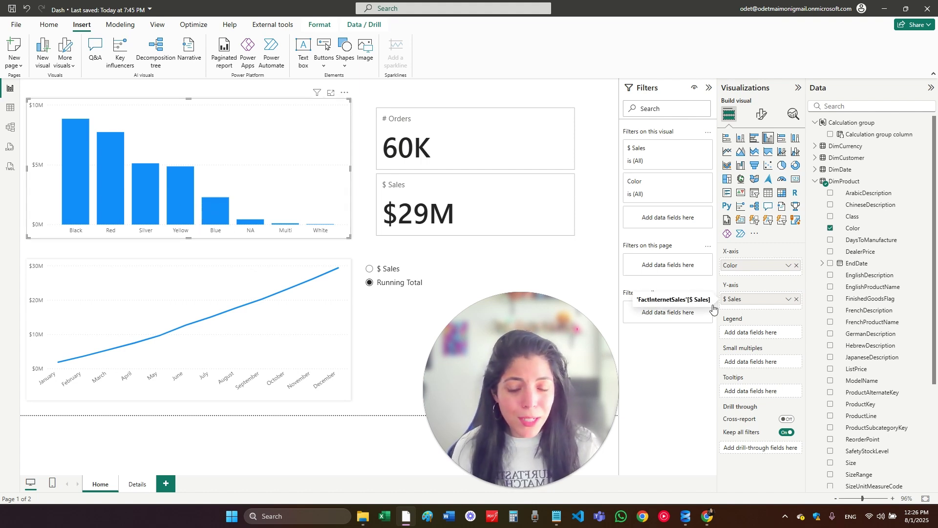
Step: Set the $ Sales measure from FactInternetSales as the drill-through field of the Details page
{"action": "left_click", "coordinate": [137, 484]}
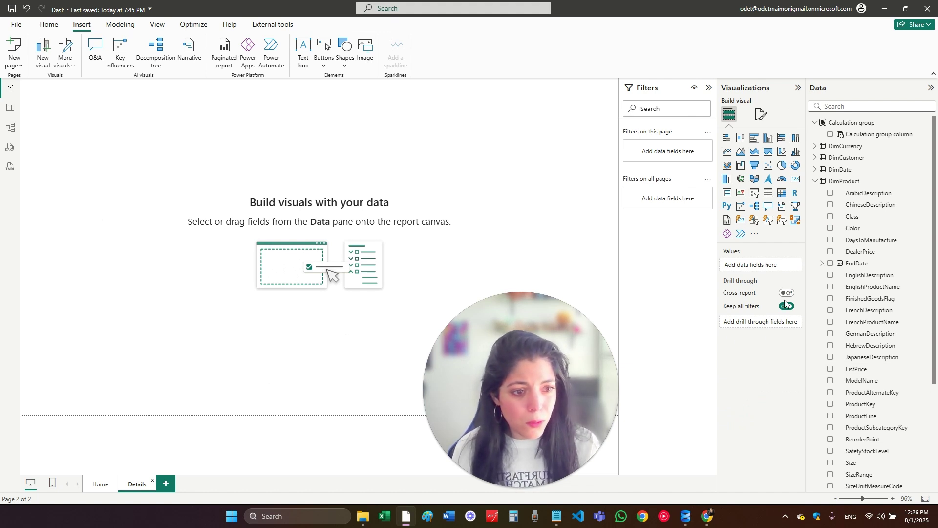
{"action": "left_click", "coordinate": [819, 183]}
{"action": "left_click", "coordinate": [816, 193]}
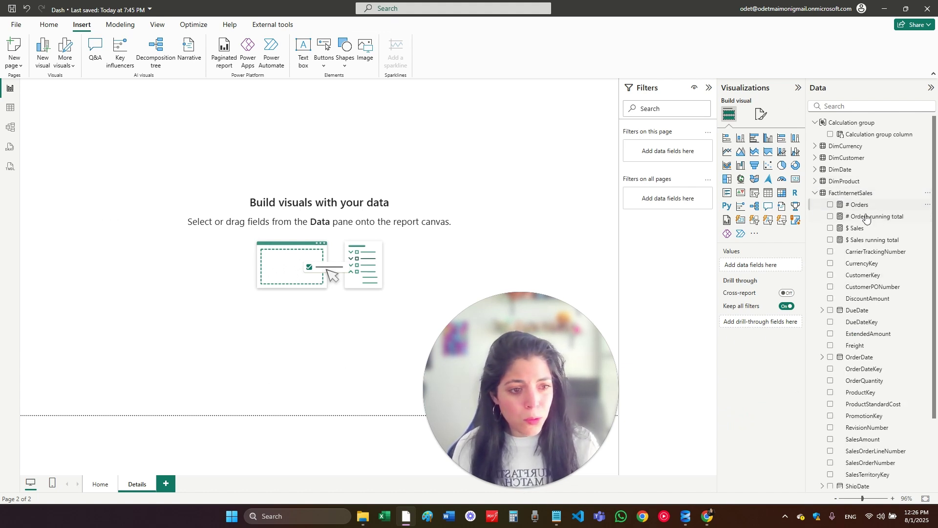
{"action": "left_click_drag", "start_coordinate": [859, 232], "coordinate": [757, 327]}
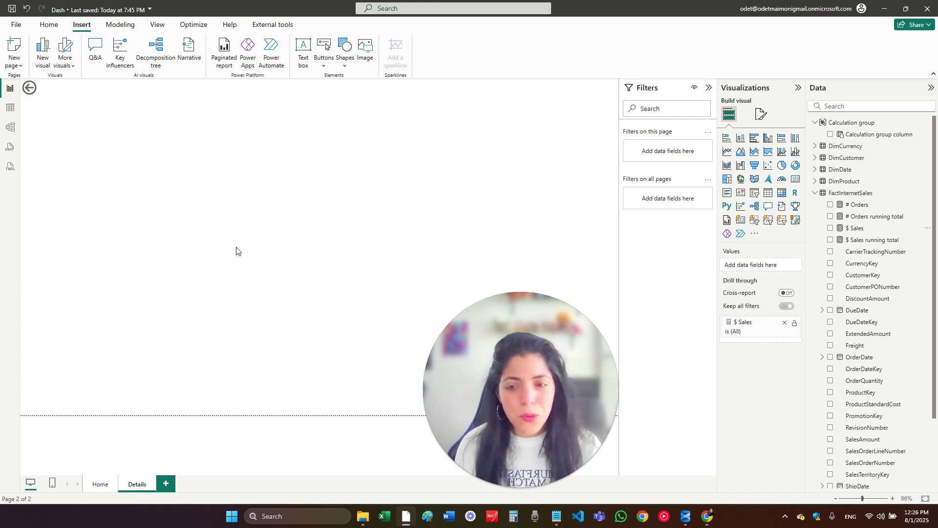
Step: Inspect the back button on the Details page, view the Home page, and return to Details
{"action": "left_click", "coordinate": [41, 98]}
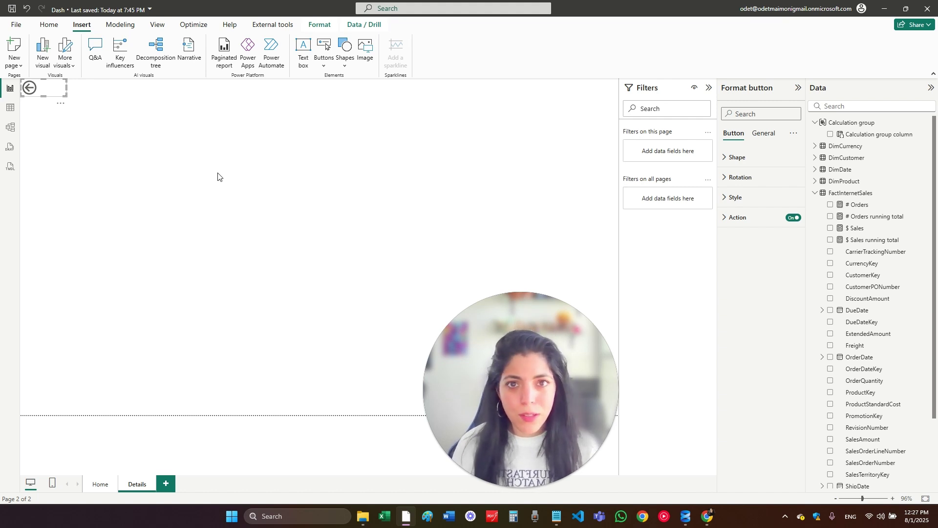
{"action": "left_click", "coordinate": [99, 484]}
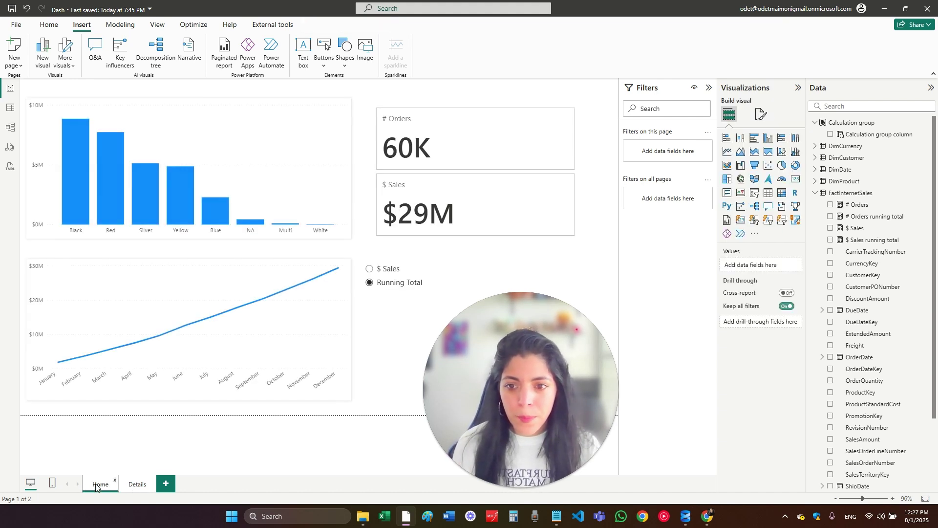
{"action": "left_click", "coordinate": [138, 485]}
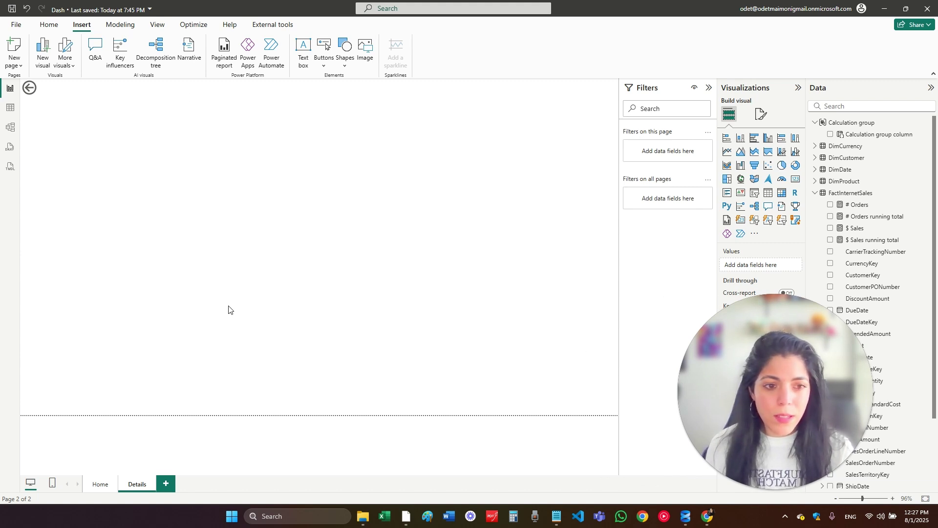
Step: Insert a table visual on the Details page, enlarge it to fill most of the canvas, and reposition it
{"action": "left_click", "coordinate": [767, 194]}
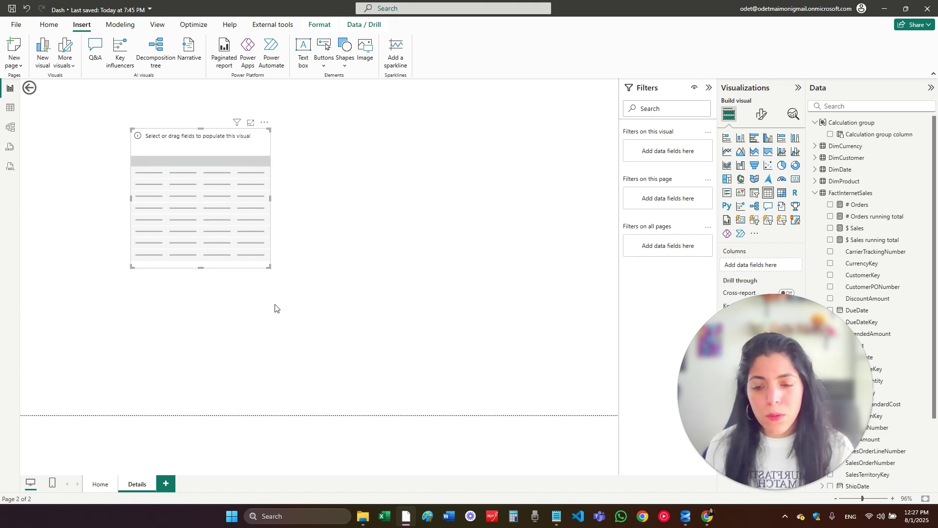
{"action": "left_click_drag", "start_coordinate": [268, 267], "coordinate": [540, 344]}
{"action": "left_click_drag", "start_coordinate": [450, 324], "coordinate": [395, 340]}
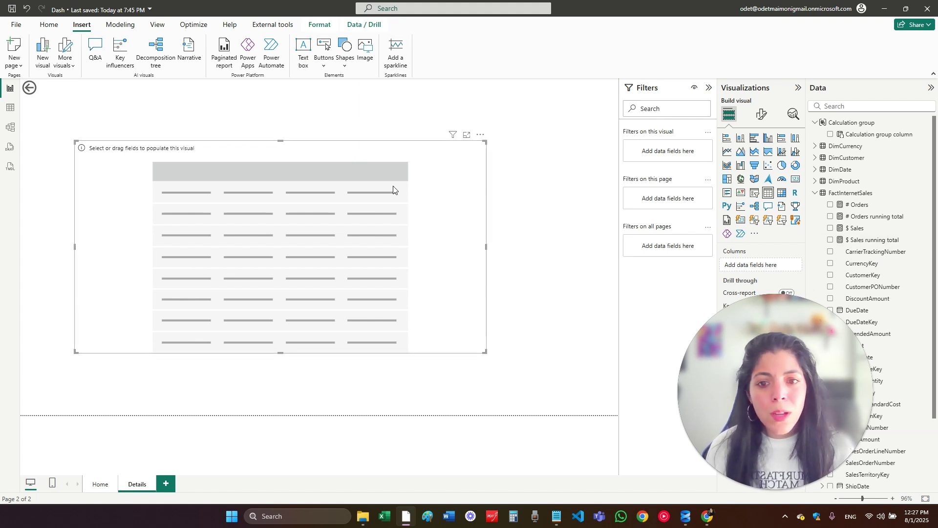
Step: Add the $ Sales measure as a column of the empty table on the Details page
{"action": "left_click", "coordinate": [90, 485]}
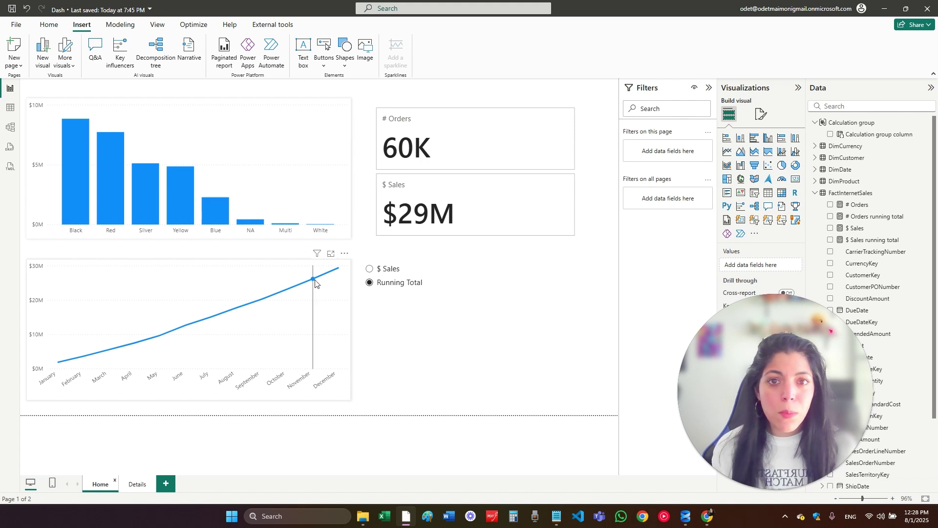
{"action": "left_click", "coordinate": [137, 484]}
{"action": "left_click", "coordinate": [360, 205]}
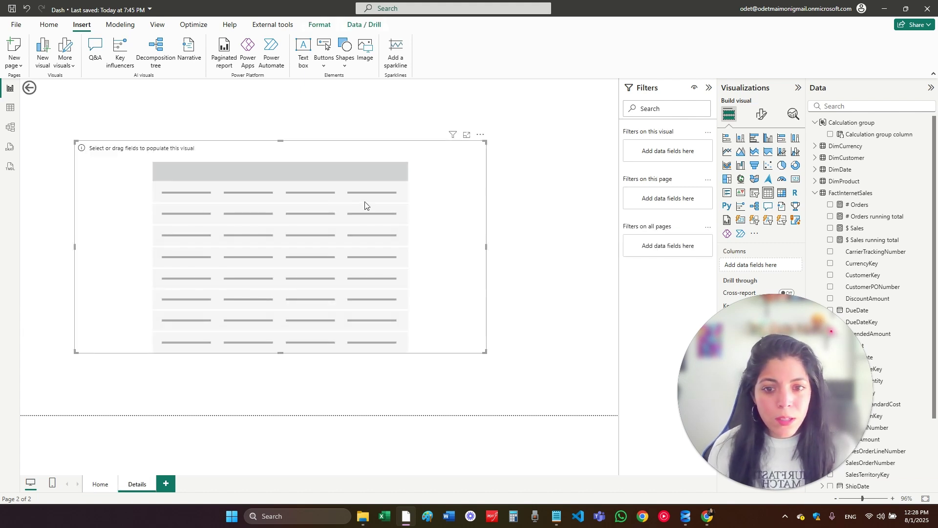
{"action": "left_click", "coordinate": [831, 229]}
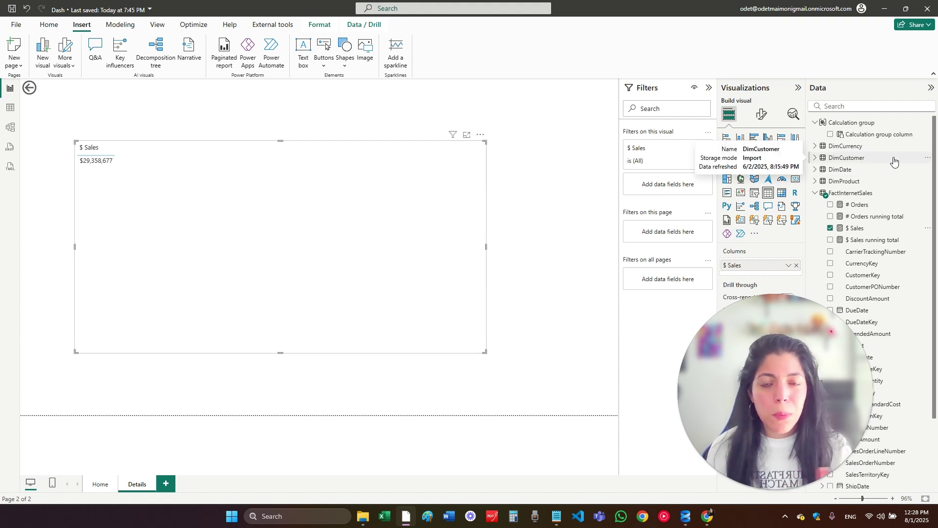
Step: Add the DimProduct fields Color, Class, ModelName, Size and Status to the Details table
{"action": "left_click", "coordinate": [822, 193]}
{"action": "left_click", "coordinate": [831, 181]}
{"action": "left_click_drag", "start_coordinate": [819, 318], "coordinate": [746, 320]}
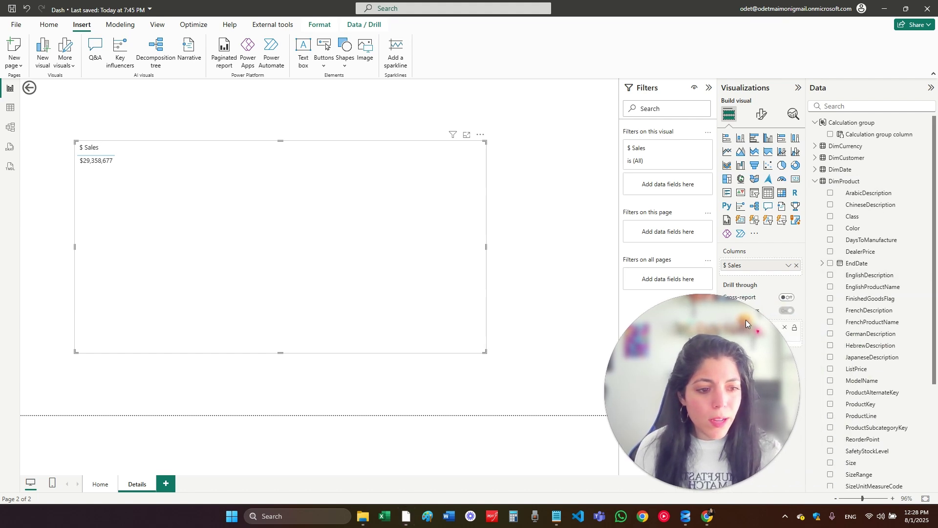
{"action": "left_click", "coordinate": [831, 228]}
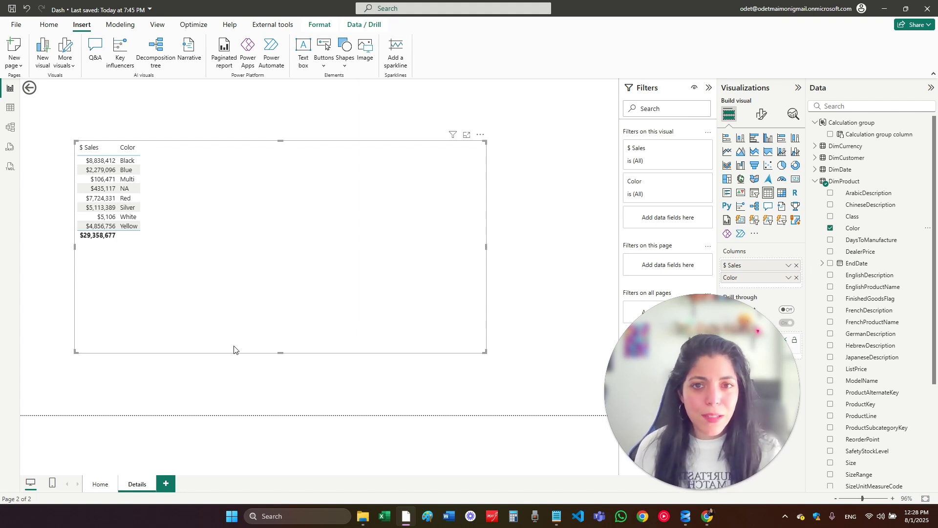
{"action": "left_click", "coordinate": [830, 216]}
{"action": "scroll", "coordinate": [834, 313], "scroll_direction": "down", "scroll_amount": 3}
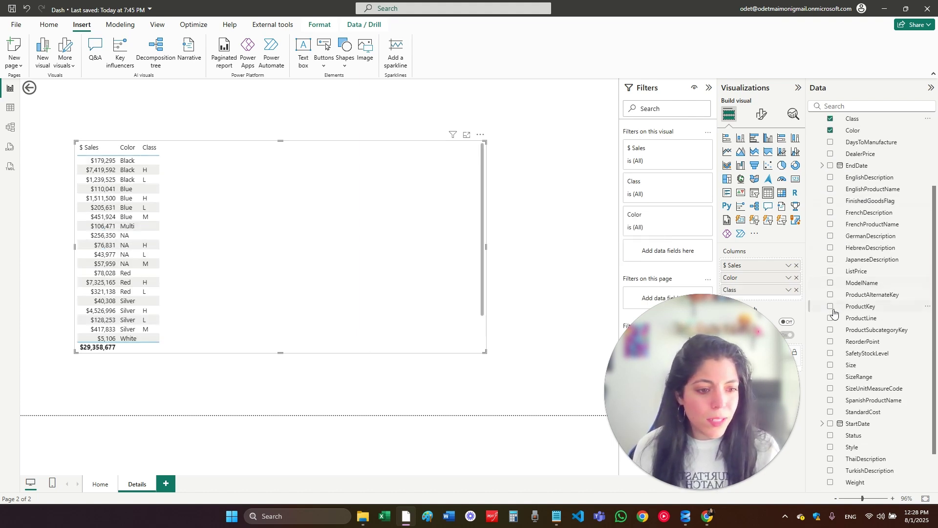
{"action": "left_click", "coordinate": [829, 284]}
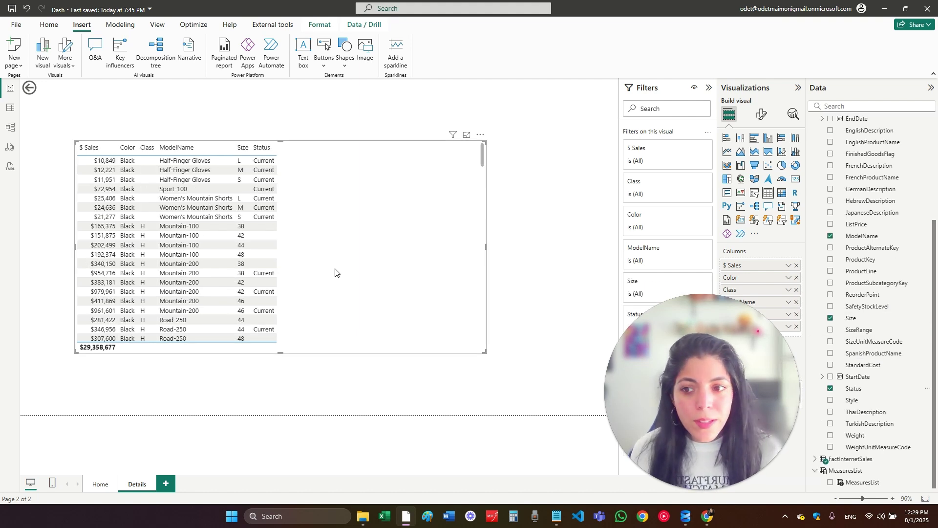
Step: Test the drill-through from the Yellow column on the Home page to the Details page
{"action": "left_click", "coordinate": [98, 484]}
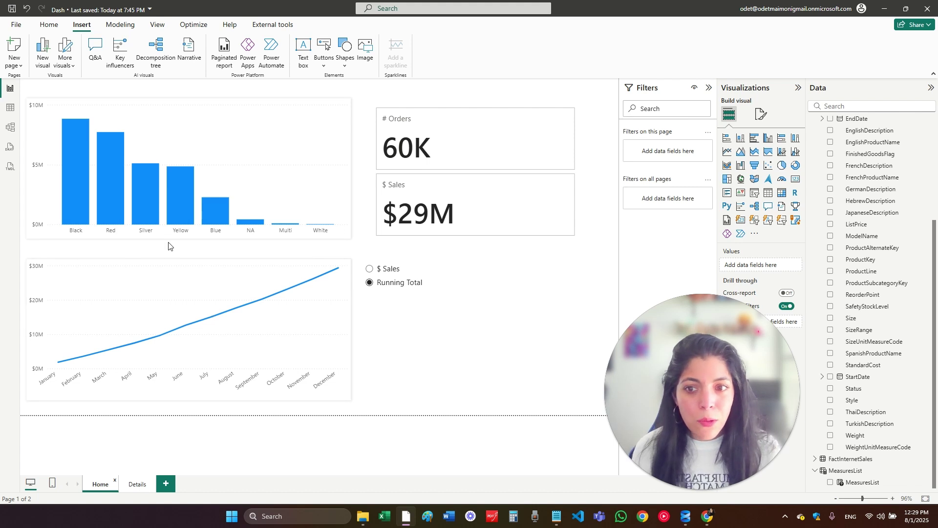
{"action": "right_click", "coordinate": [180, 205]}
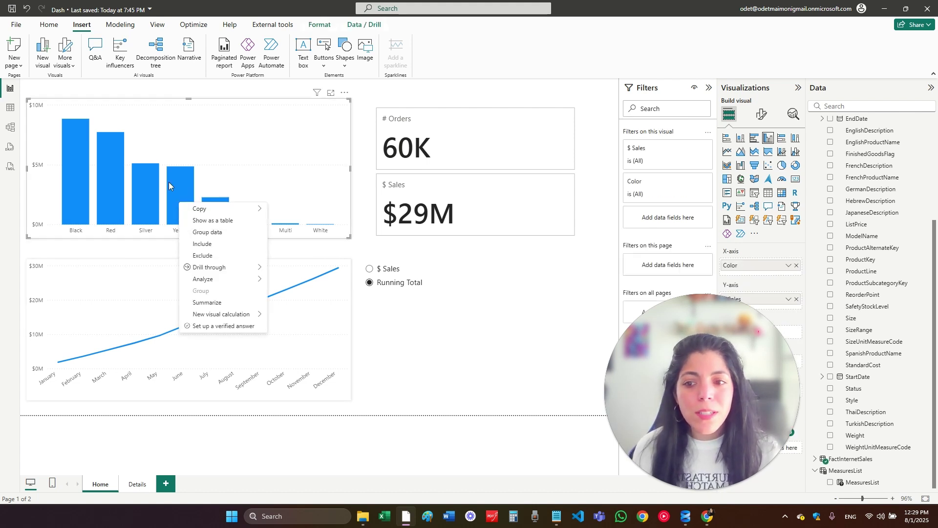
{"action": "mouse_move", "coordinate": [185, 271]}
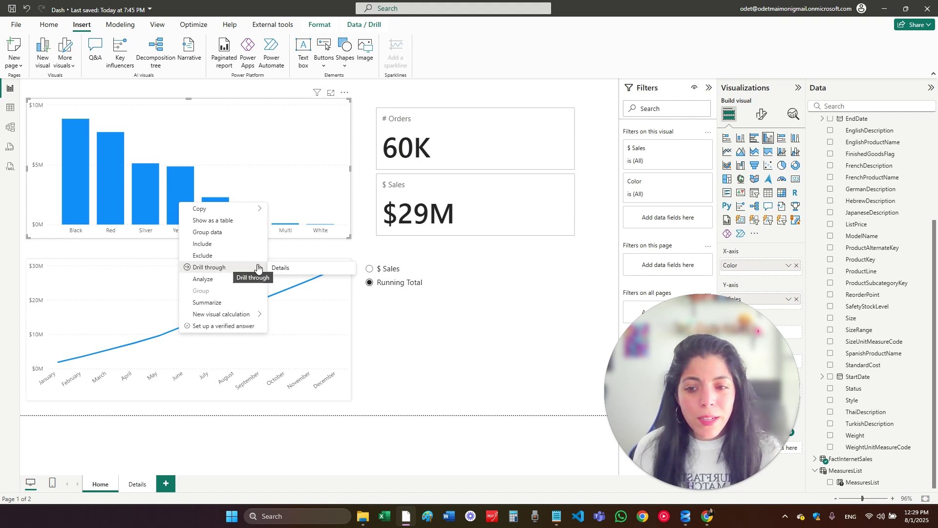
{"action": "left_click", "coordinate": [281, 267]}
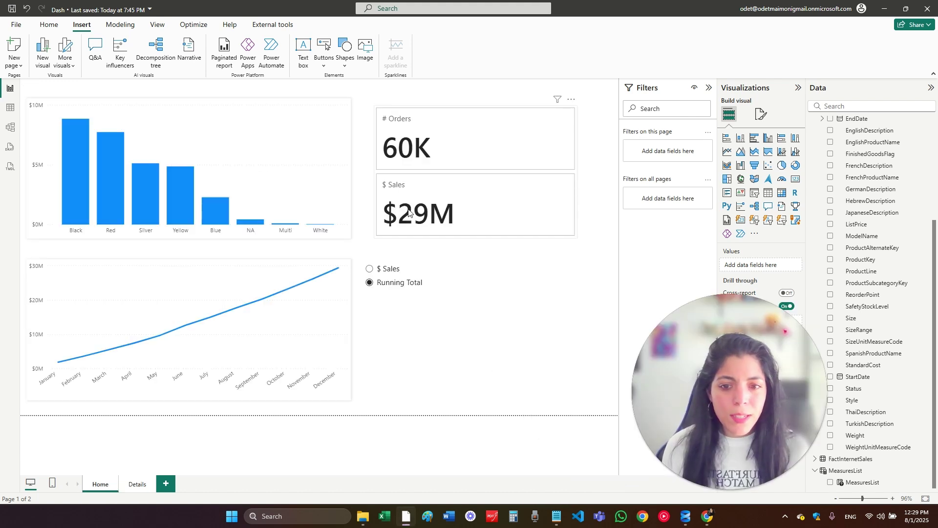
Step: Check the drill-through option offered for the $ Sales card on the Home page and dismiss it
{"action": "right_click", "coordinate": [408, 212]}
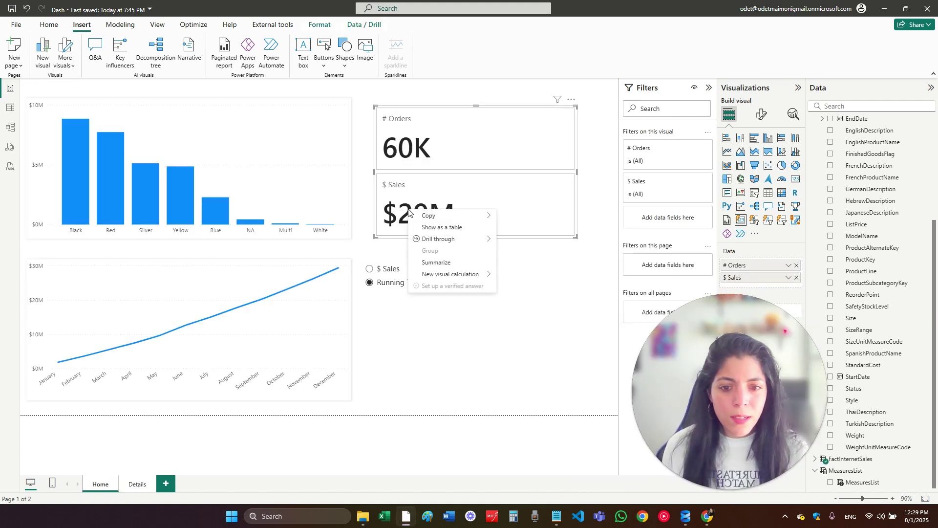
{"action": "left_click", "coordinate": [409, 192]}
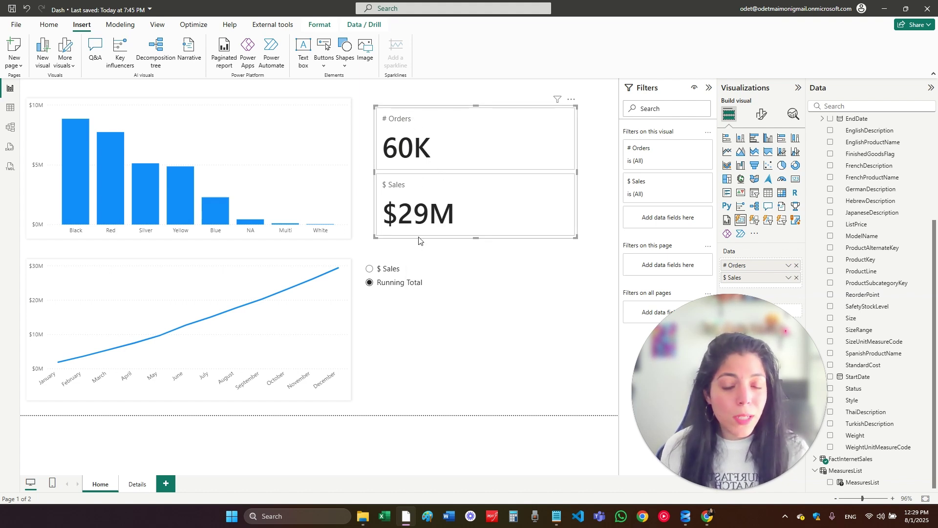
Step: Compare the drill-through options offered for the # Orders card and the $ Sales card on the Home page
{"action": "right_click", "coordinate": [405, 138]}
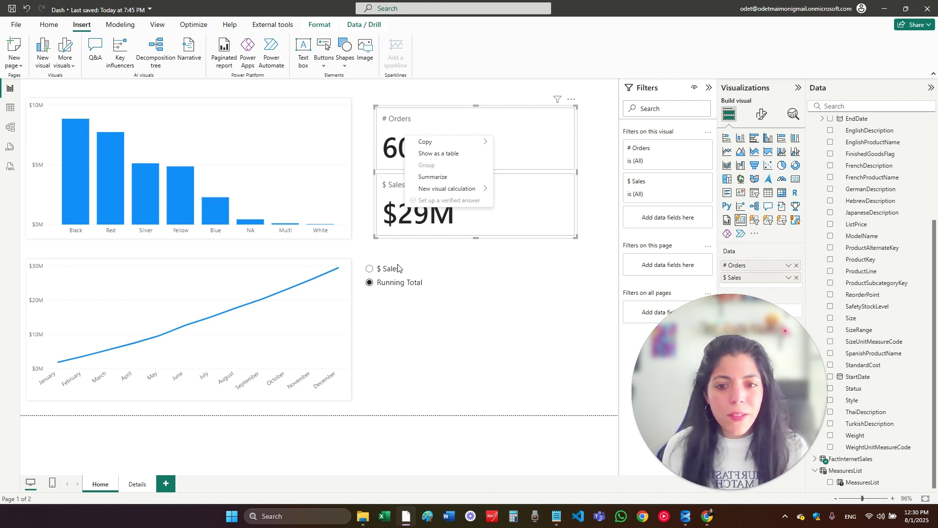
{"action": "right_click", "coordinate": [410, 215]}
{"action": "mouse_move", "coordinate": [484, 244]}
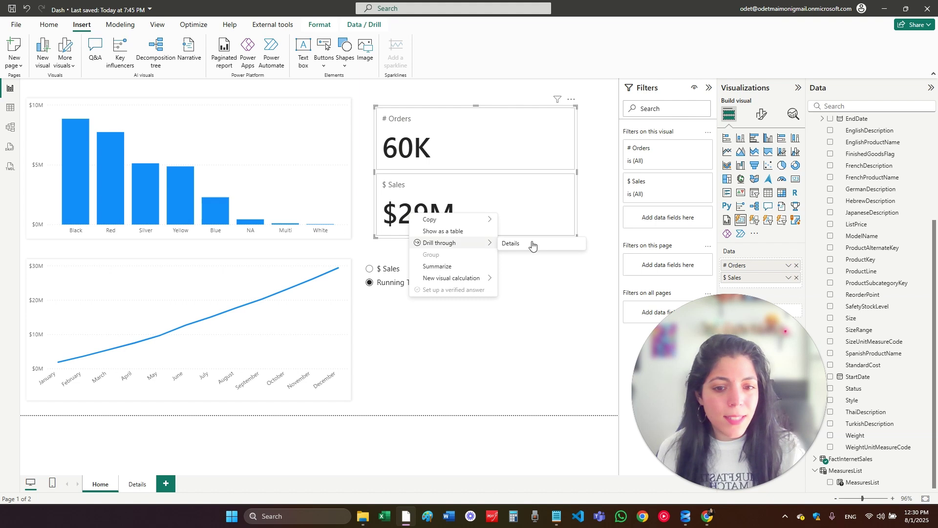
Step: Add the # Orders measure from FactInternetSales as a drill-through field of the Details page
{"action": "left_click", "coordinate": [137, 486]}
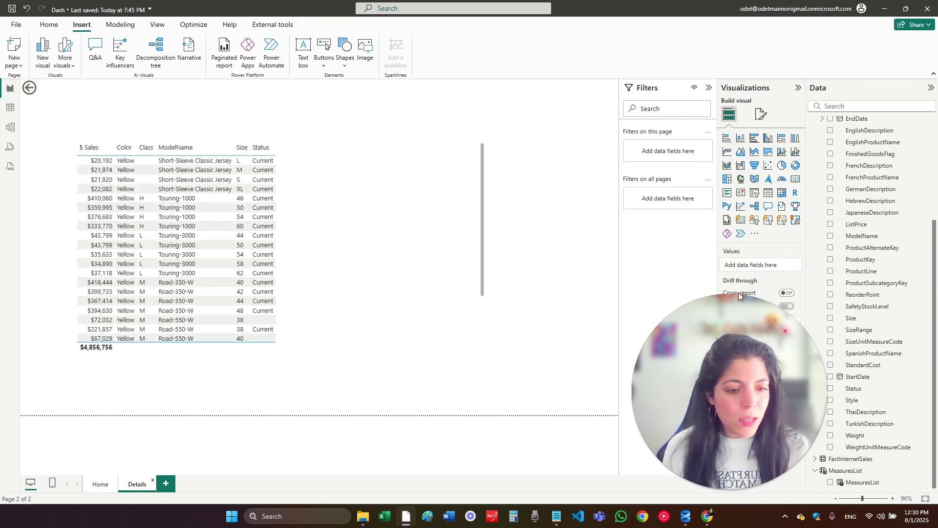
{"action": "scroll", "coordinate": [814, 195], "scroll_direction": "up", "scroll_amount": 3}
{"action": "left_click", "coordinate": [814, 182]}
{"action": "left_click", "coordinate": [815, 192]}
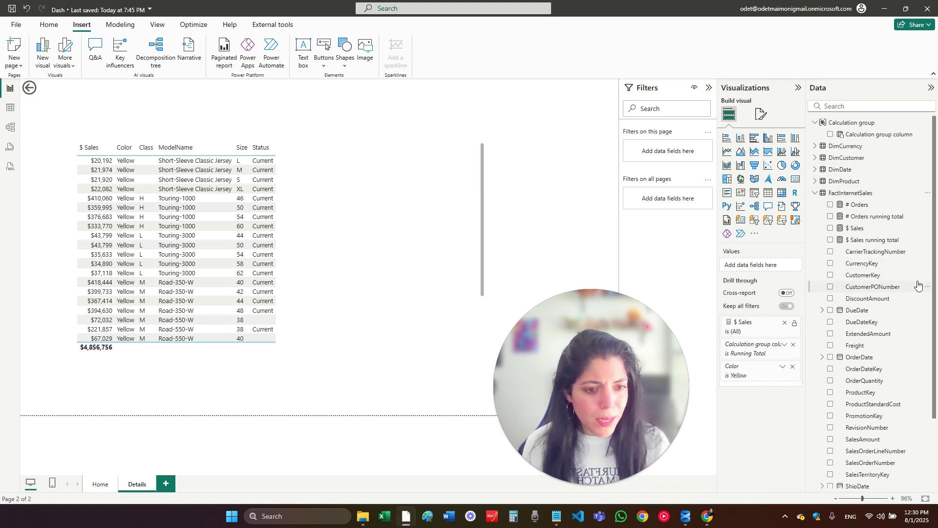
{"action": "left_click_drag", "start_coordinate": [856, 205], "coordinate": [735, 342]}
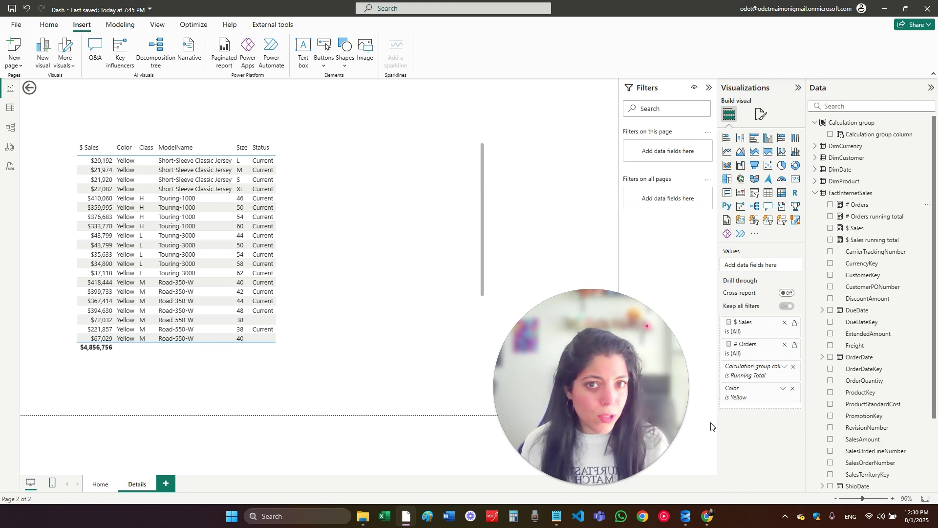
Step: Check the drill-through option offered for the # Orders card on the Home page and dismiss it
{"action": "left_click", "coordinate": [98, 484]}
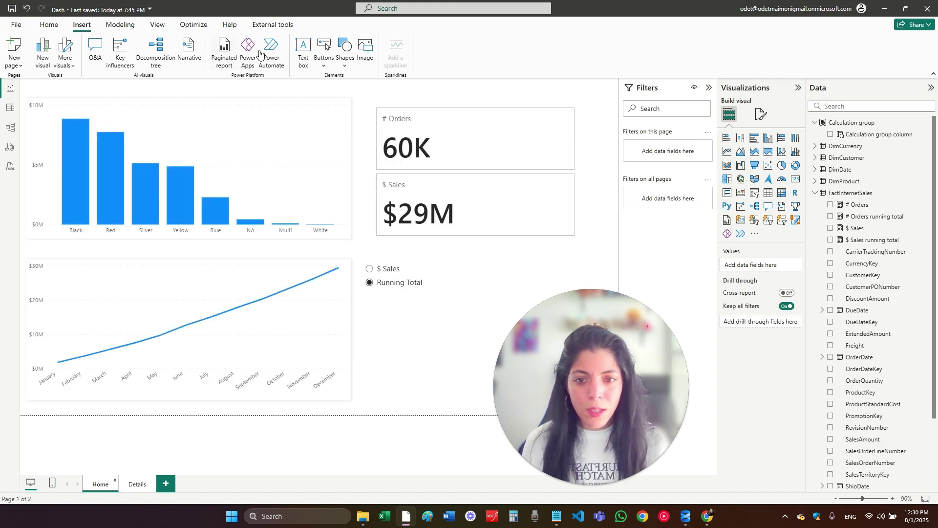
{"action": "right_click", "coordinate": [398, 141]}
{"action": "mouse_move", "coordinate": [439, 168]}
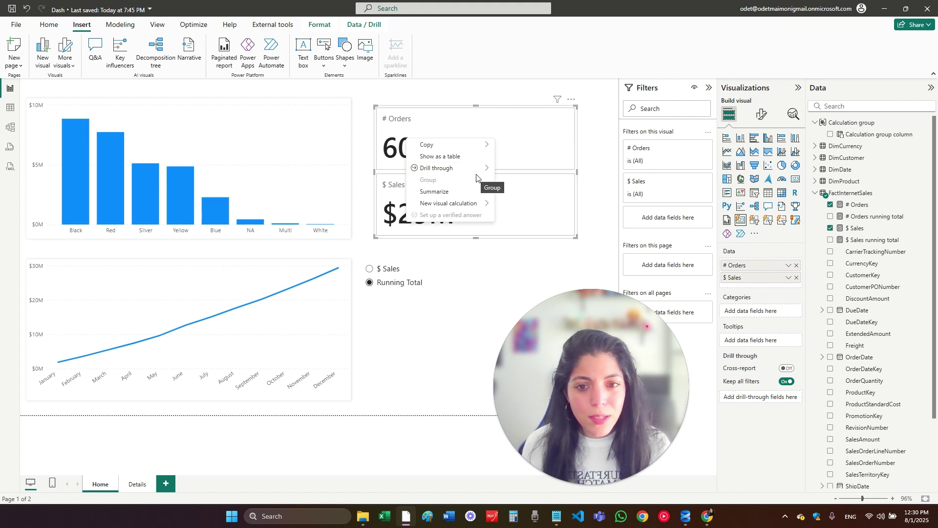
{"action": "left_click", "coordinate": [400, 334]}
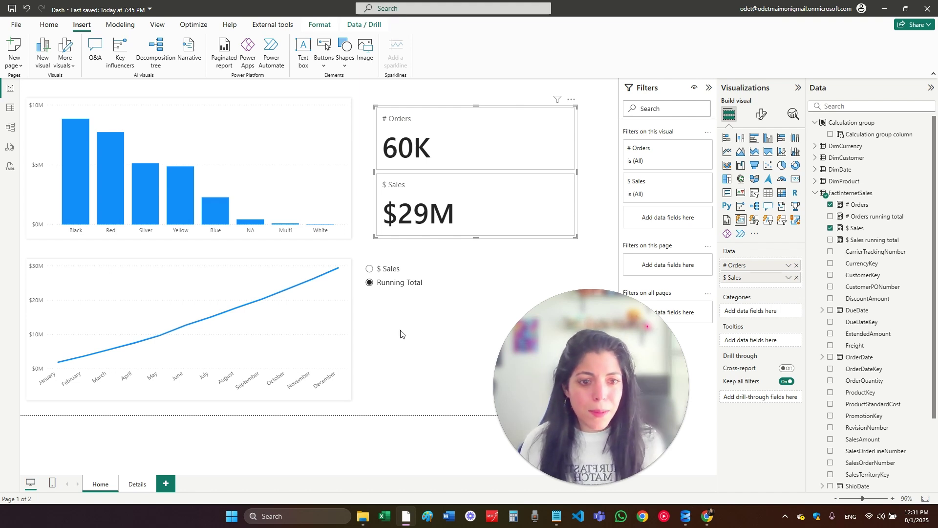
Step: Review the drill-through fields and filters of the Details page and return to the Home page
{"action": "left_click", "coordinate": [138, 484]}
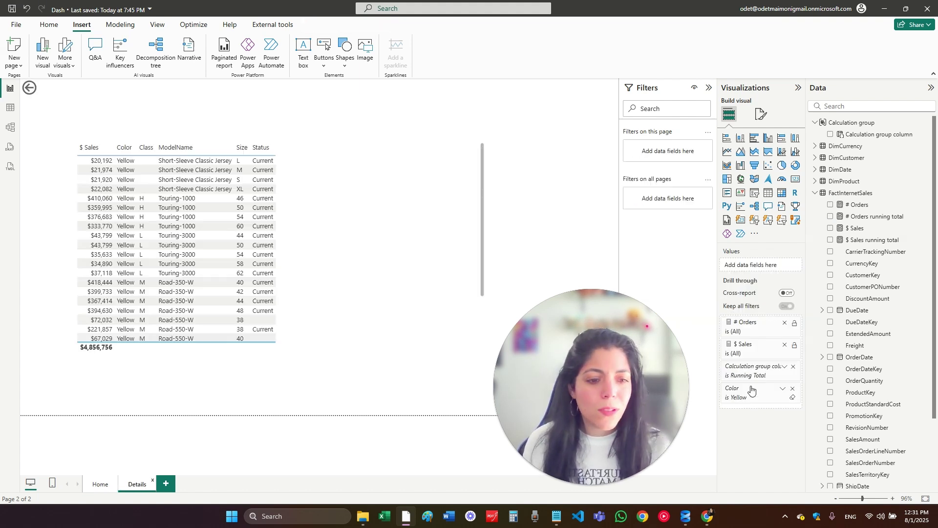
{"action": "left_click", "coordinate": [95, 485]}
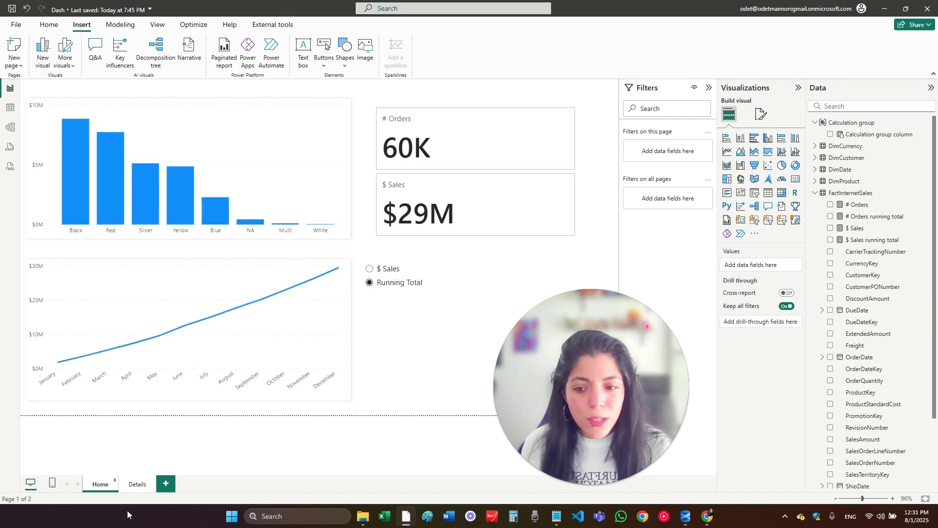
{"action": "left_click", "coordinate": [137, 484]}
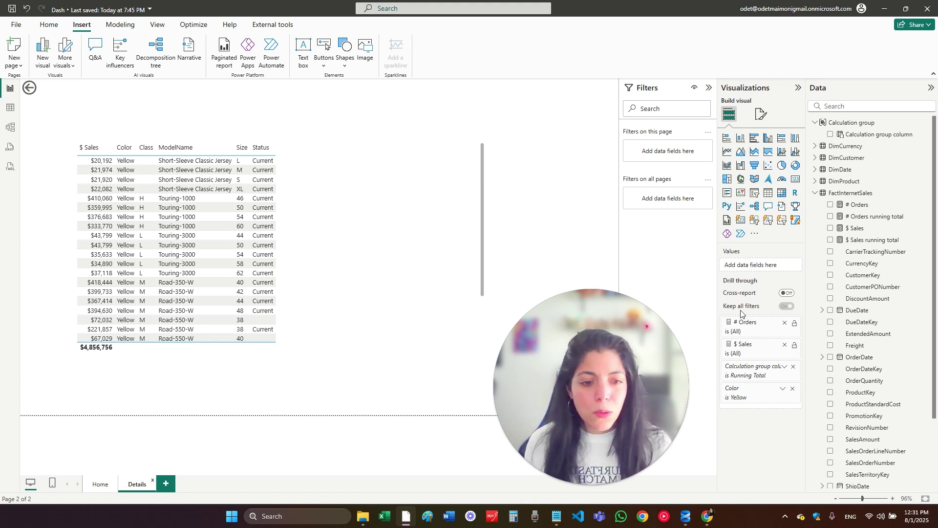
{"action": "left_click", "coordinate": [101, 484]}
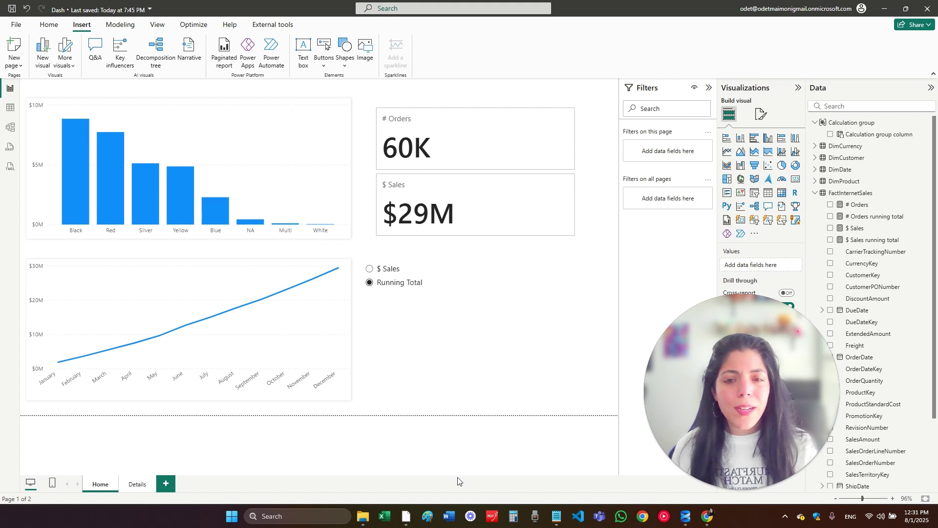
Step: Check the drill-through options offered for the Yellow and Silver columns of the Home page's color chart
{"action": "right_click", "coordinate": [176, 182]}
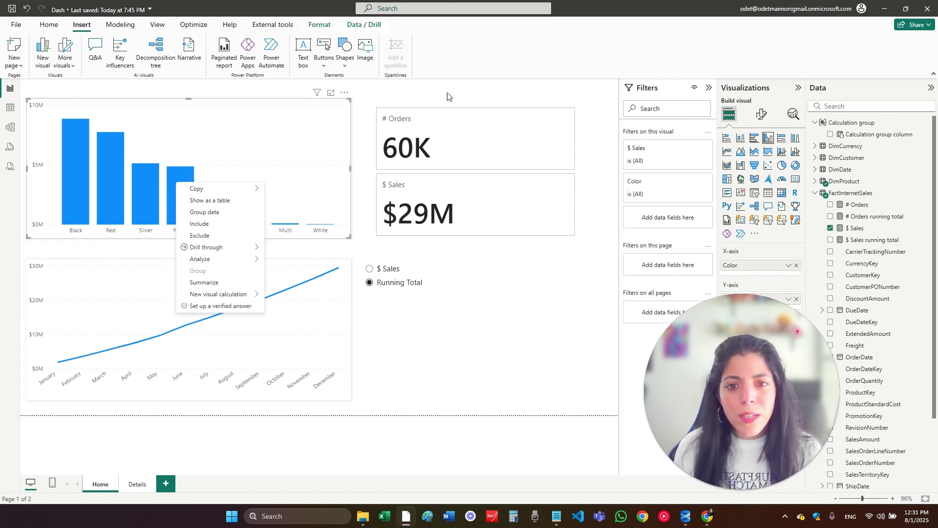
{"action": "left_click", "coordinate": [66, 98]}
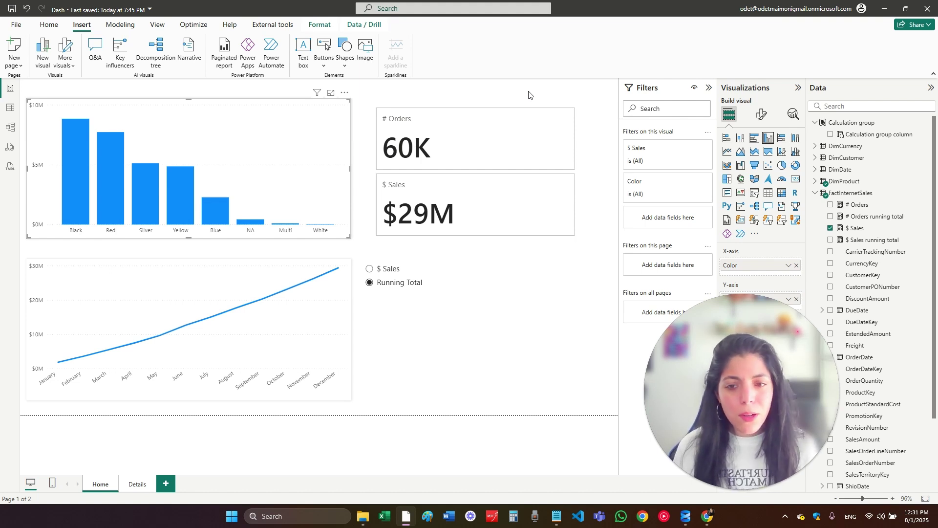
{"action": "right_click", "coordinate": [166, 178]}
{"action": "right_click", "coordinate": [135, 178]}
{"action": "mouse_move", "coordinate": [155, 246]}
{"action": "left_click", "coordinate": [457, 246]}
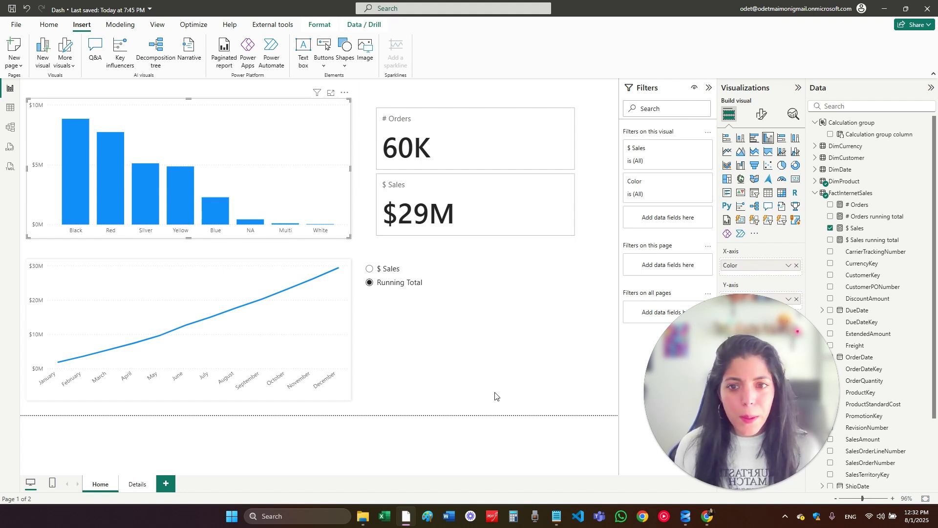
Step: Insert a blank button below the $ Sales / Running Total selector on the Home page and label it "Drillthrough"
{"action": "left_click", "coordinate": [456, 389]}
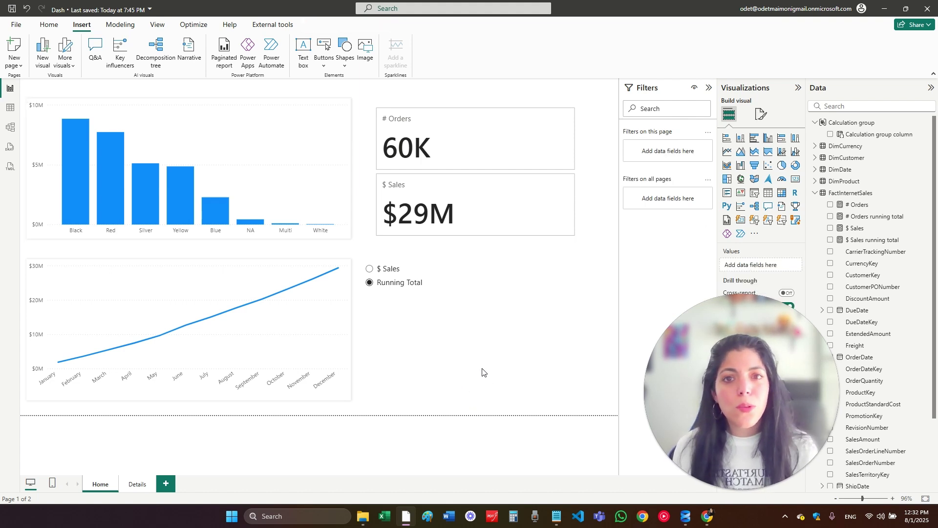
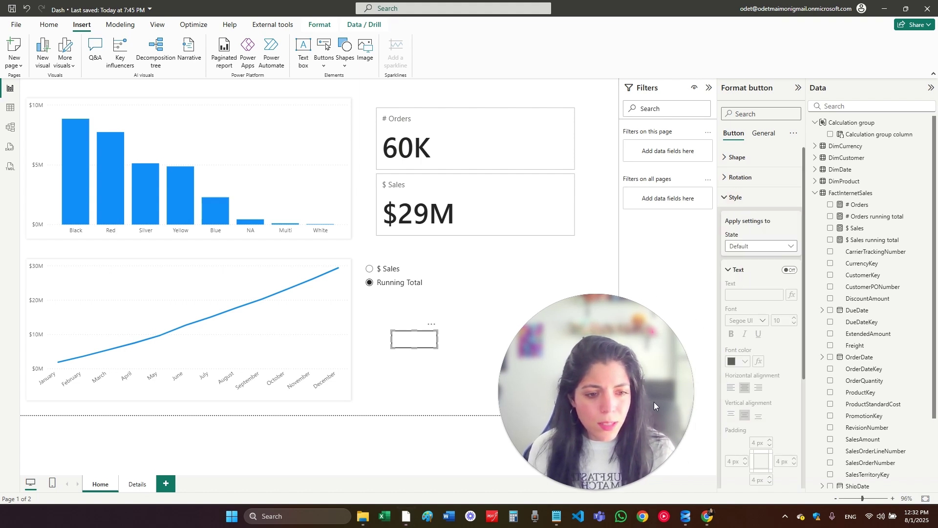
{"action": "left_click", "coordinate": [788, 270]}
{"action": "left_click", "coordinate": [749, 295]}
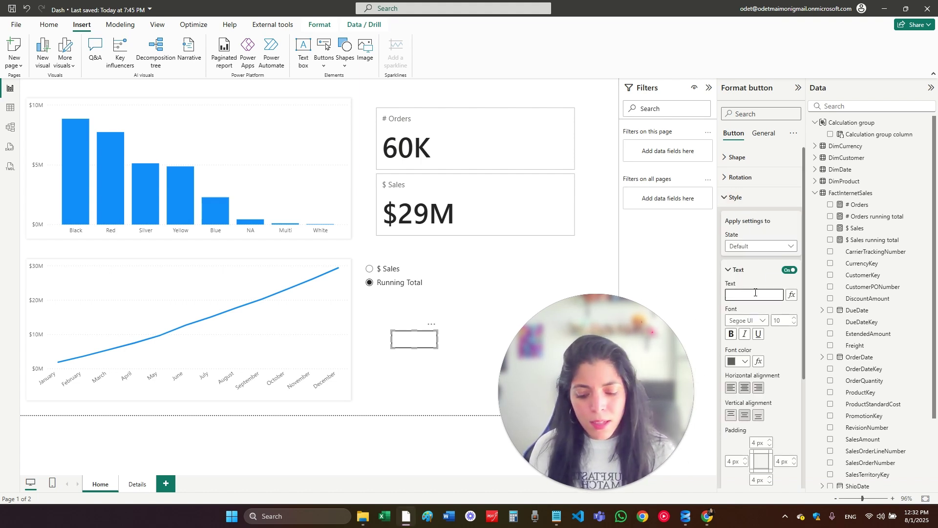
{"action": "type", "text": "Drillthrough"}
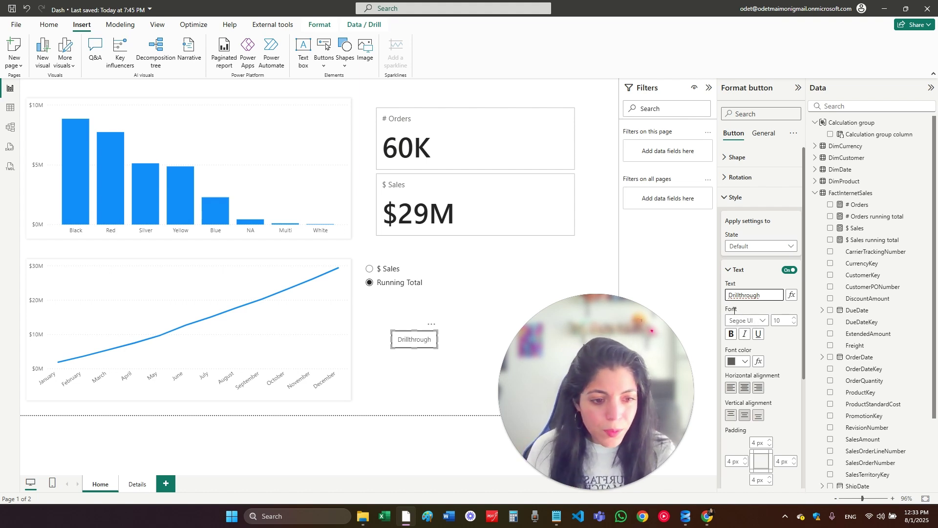
{"action": "left_click", "coordinate": [736, 273]}
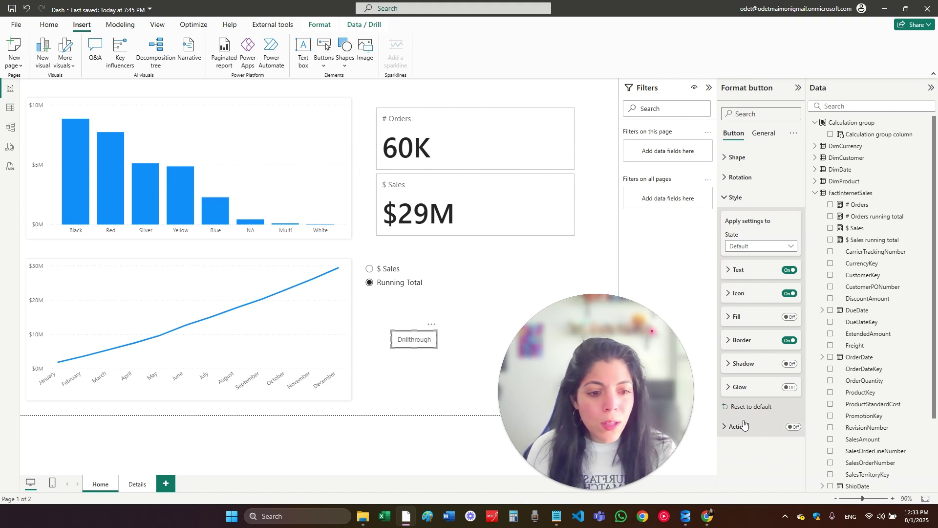
Step: Turn on the button's action with type Drill through and destination Details, and leave its tooltip turned off
{"action": "left_click", "coordinate": [735, 198]}
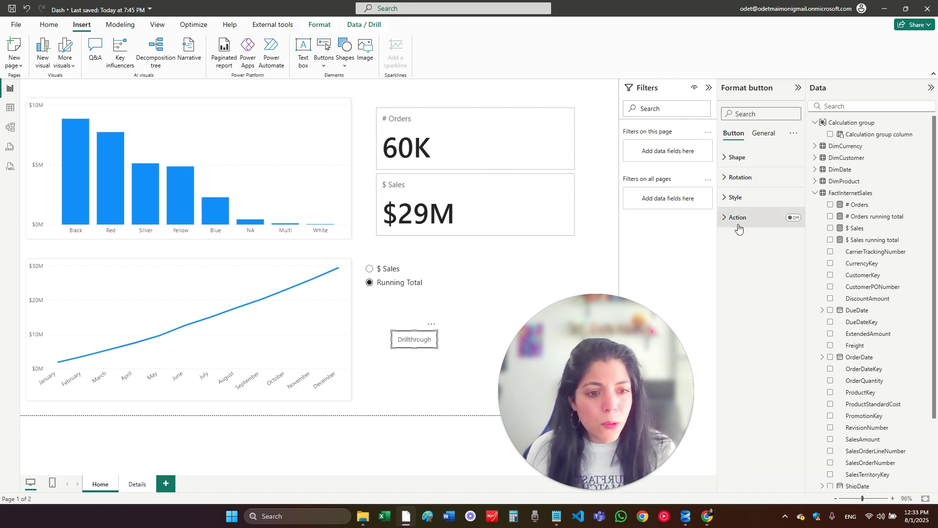
{"action": "left_click", "coordinate": [796, 219]}
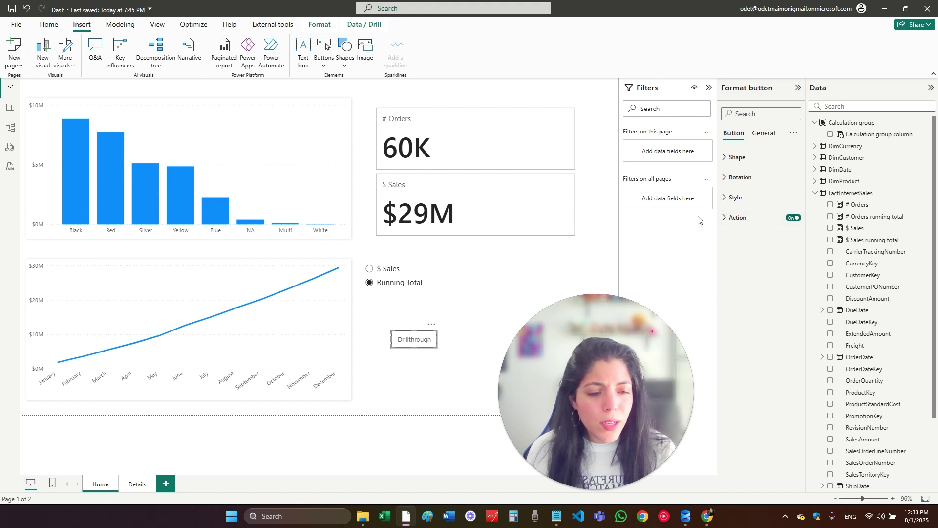
{"action": "left_click", "coordinate": [741, 268]}
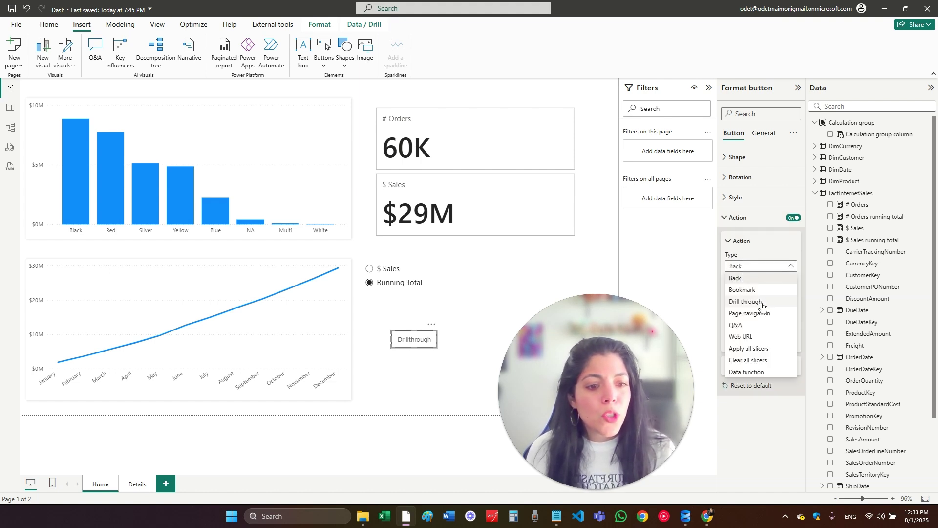
{"action": "left_click", "coordinate": [770, 306]}
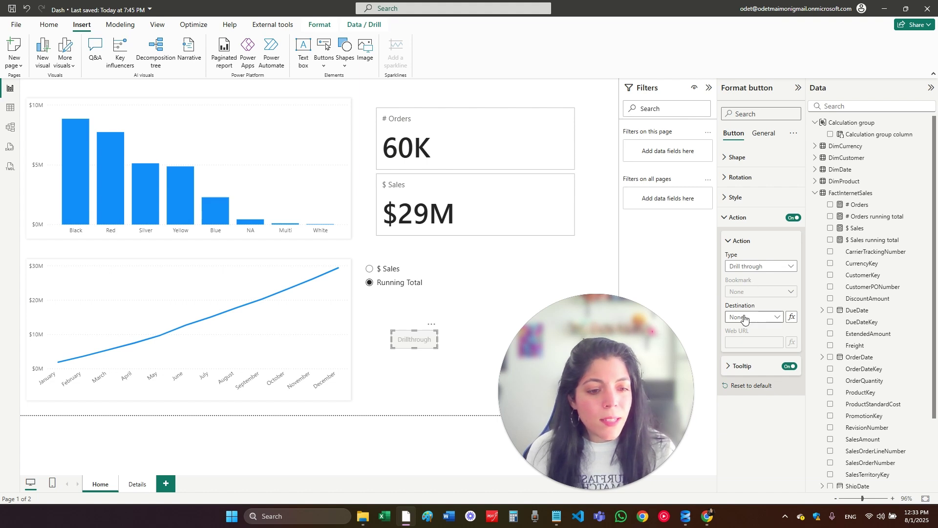
{"action": "left_click", "coordinate": [772, 317]}
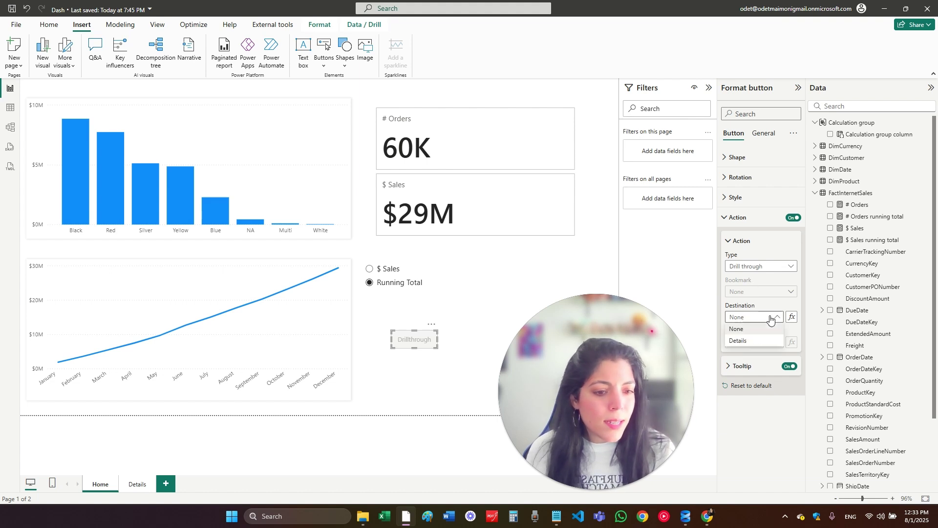
{"action": "left_click", "coordinate": [757, 342]}
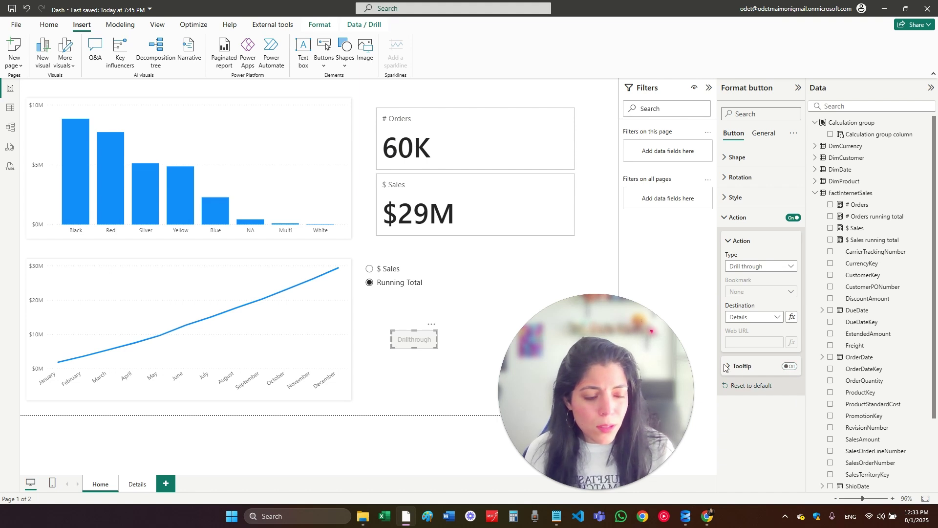
{"action": "left_click", "coordinate": [782, 366]}
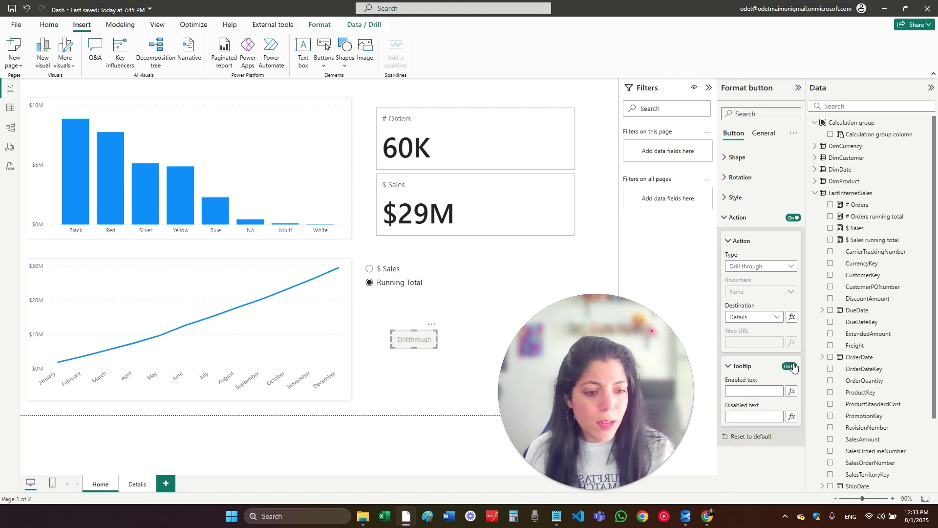
{"action": "left_click", "coordinate": [790, 366]}
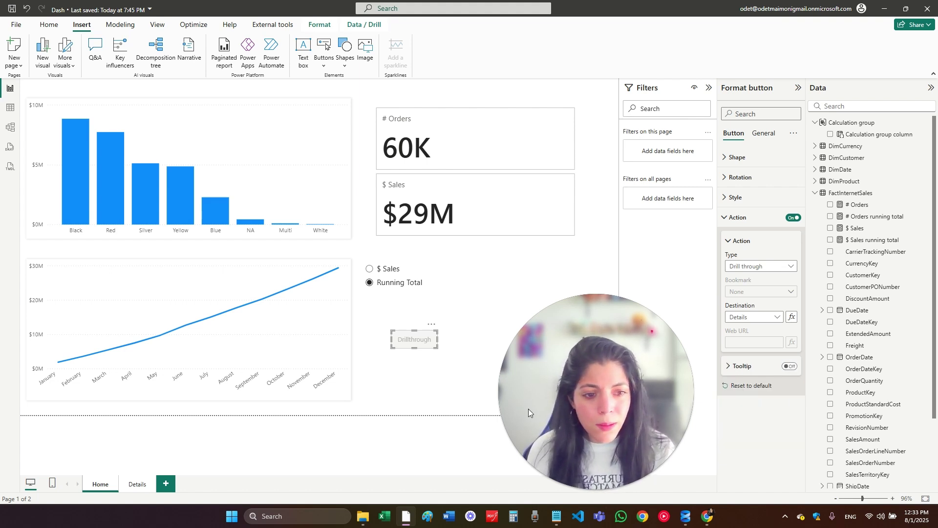
{"action": "left_click", "coordinate": [733, 217]}
Step: Enlarge the Drillthrough button and move it closer to the $ Sales / Running Total selector
{"action": "left_click", "coordinate": [421, 356]}
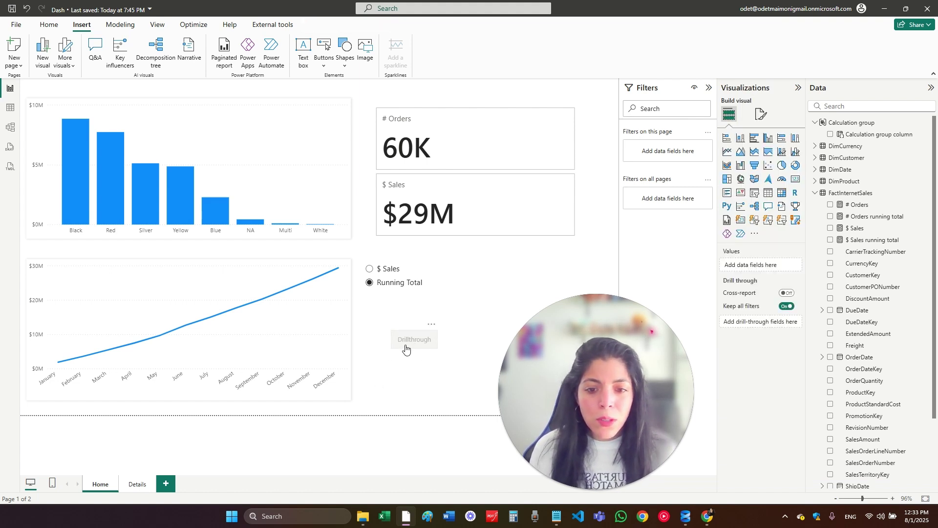
{"action": "left_click", "coordinate": [404, 347]}
{"action": "left_click", "coordinate": [379, 377]}
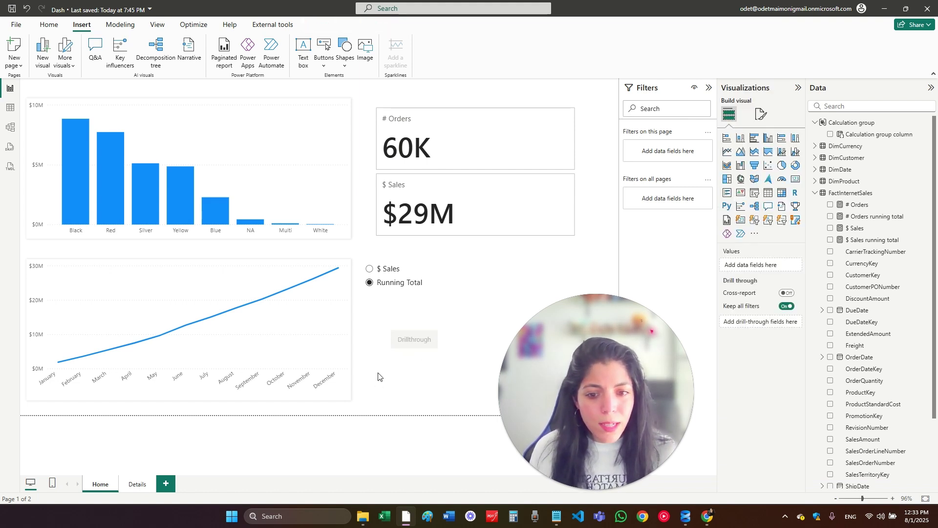
{"action": "left_click", "coordinate": [423, 342]}
{"action": "left_click", "coordinate": [418, 325]}
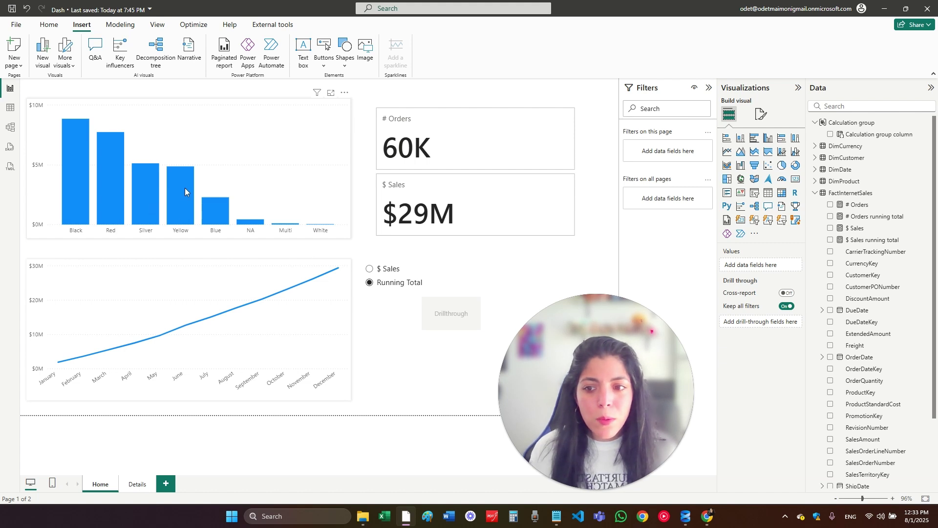
Step: Test the Drillthrough button with the Red column selected in the color chart, and return to the Home page
{"action": "left_click", "coordinate": [185, 188]}
{"action": "left_click", "coordinate": [142, 184]}
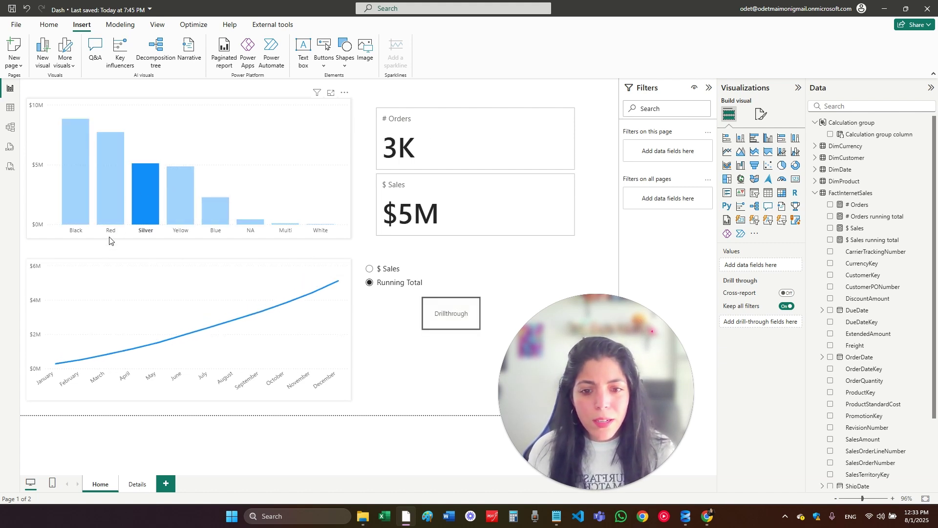
{"action": "left_click", "coordinate": [112, 184]}
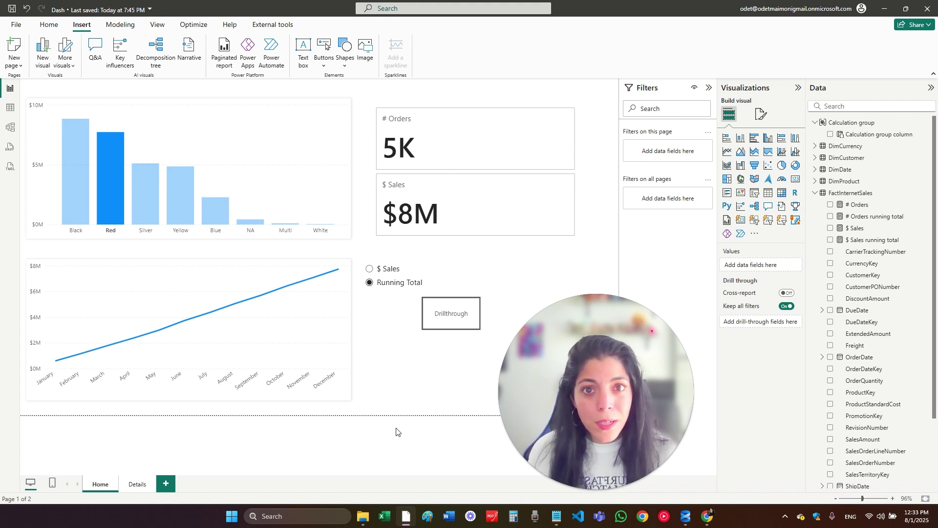
{"action": "left_click", "coordinate": [449, 316], "text": "ctrl"}
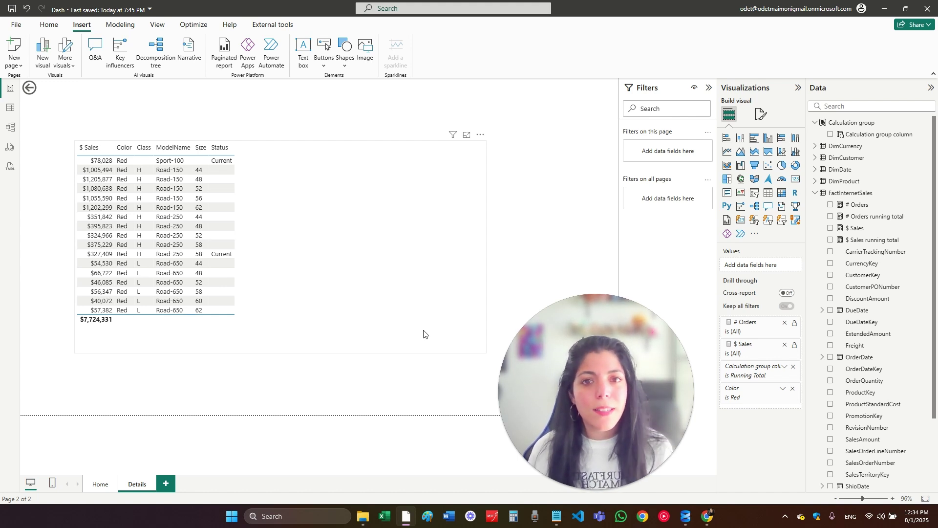
{"action": "left_click", "coordinate": [28, 92], "text": "ctrl"}
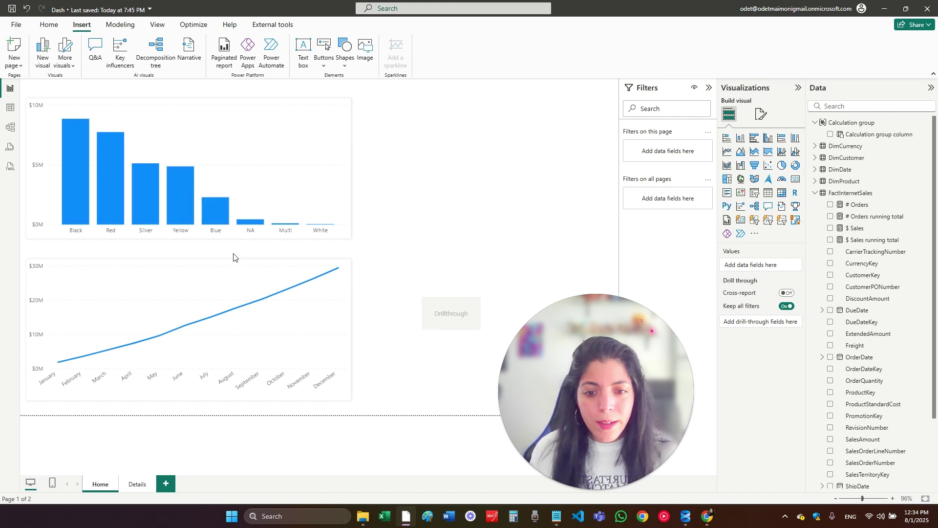
Step: Test the Drillthrough button with the September point selected in the monthly line chart, and return to the Home page
{"action": "left_click", "coordinate": [261, 302]}
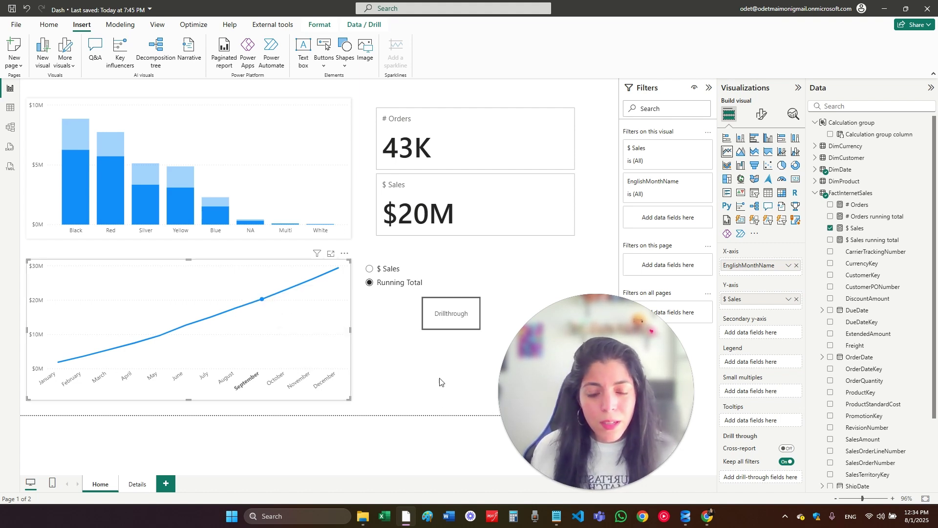
{"action": "left_click", "coordinate": [449, 320]}
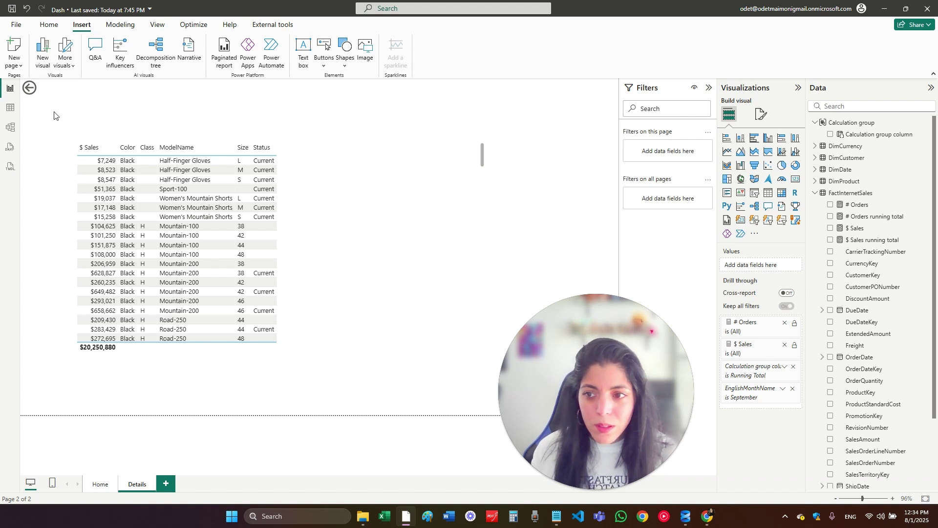
{"action": "left_click", "coordinate": [26, 89]}
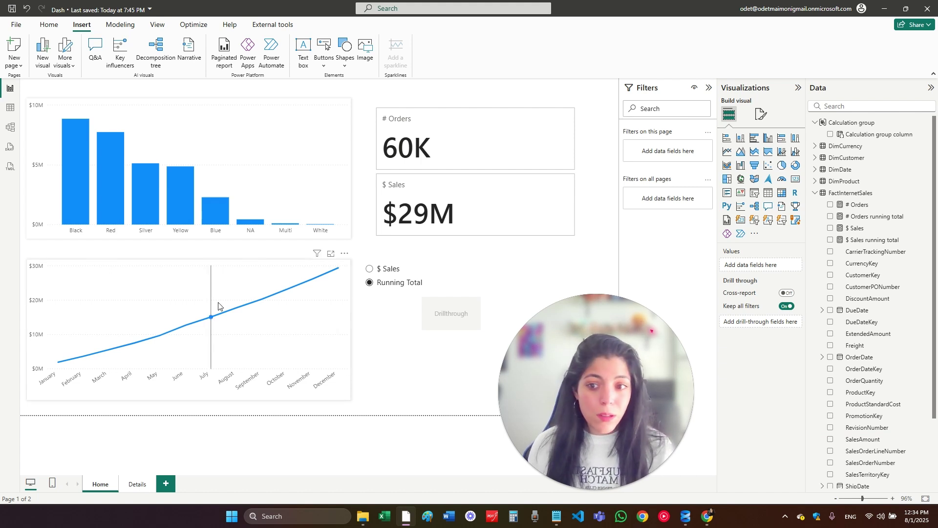
Step: View the Drill through options of the Yellow column in the color chart without choosing one
{"action": "right_click", "coordinate": [185, 201]}
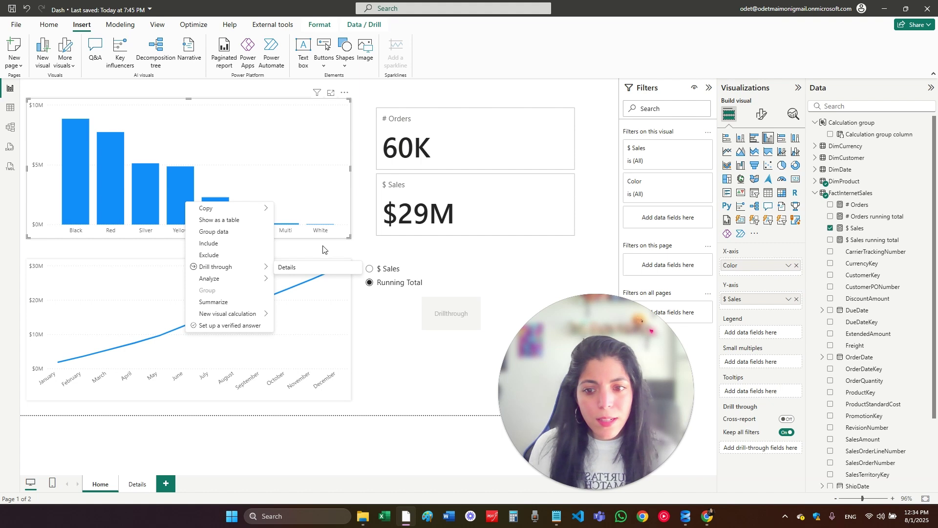
{"action": "mouse_move", "coordinate": [255, 278]}
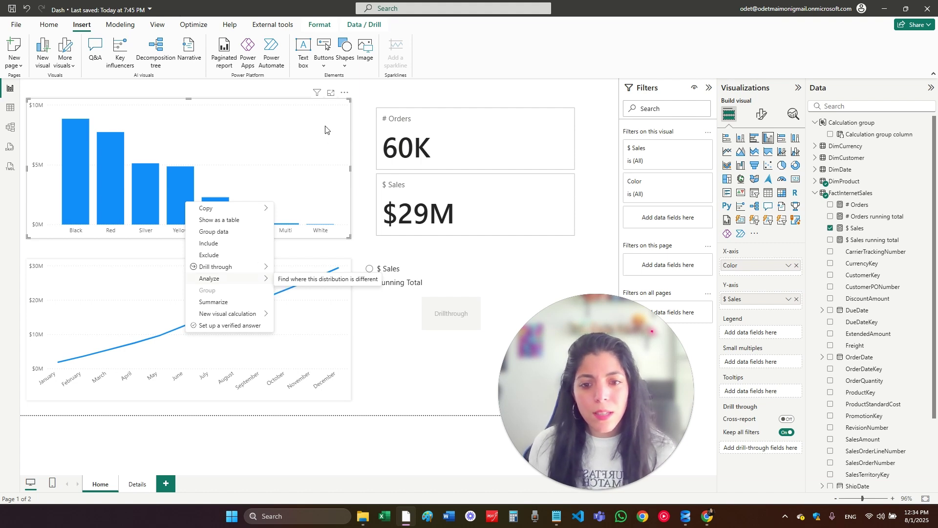
{"action": "left_click", "coordinate": [409, 361]}
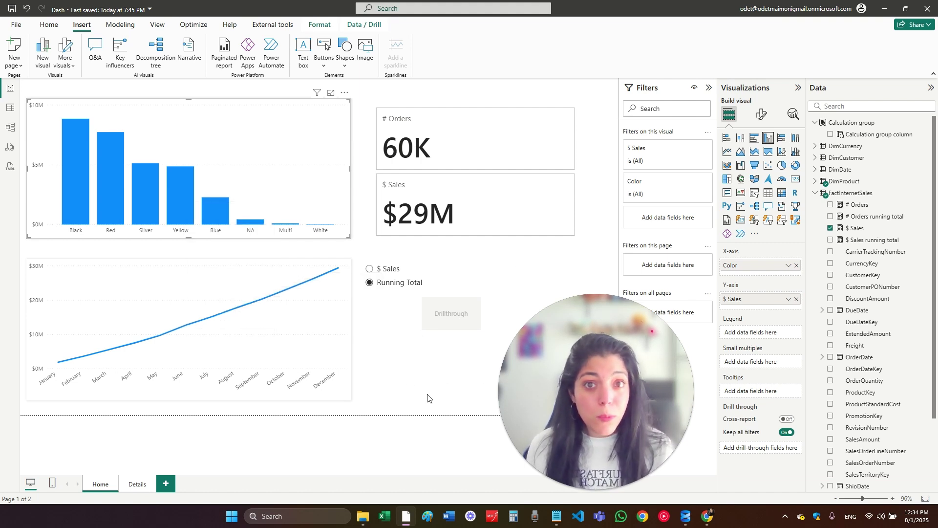
Step: Check the Drillthrough button's behavior on the Home page with no data point selected
{"action": "left_click", "coordinate": [445, 317]}
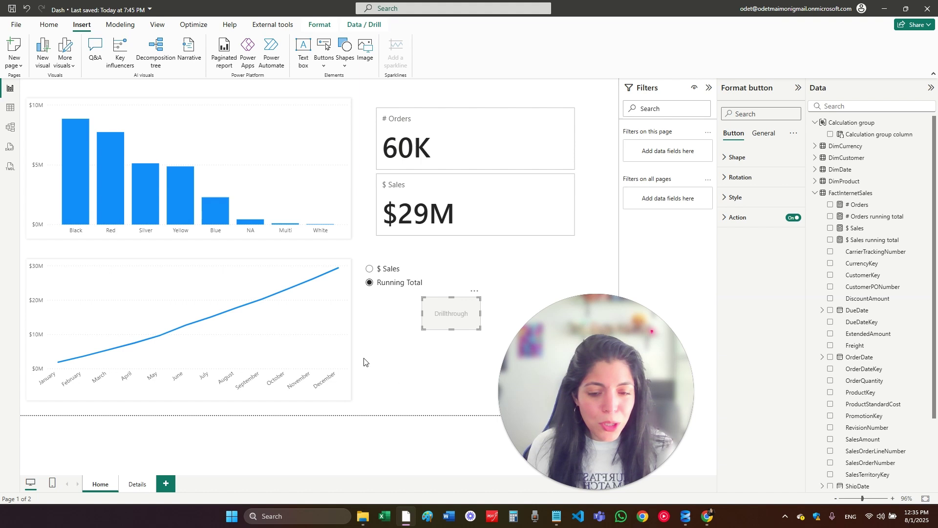
{"action": "left_click", "coordinate": [428, 355]}
{"action": "left_click", "coordinate": [452, 320]}
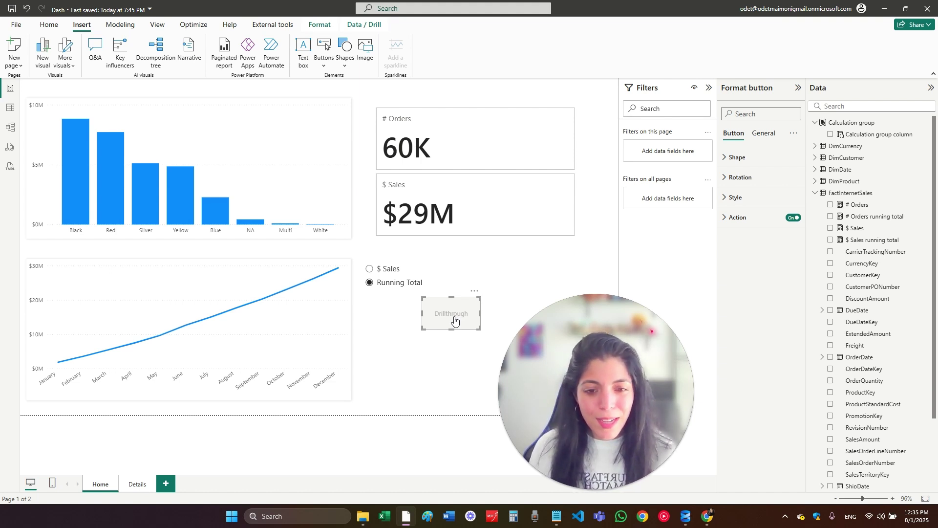
{"action": "left_click", "coordinate": [344, 389]}
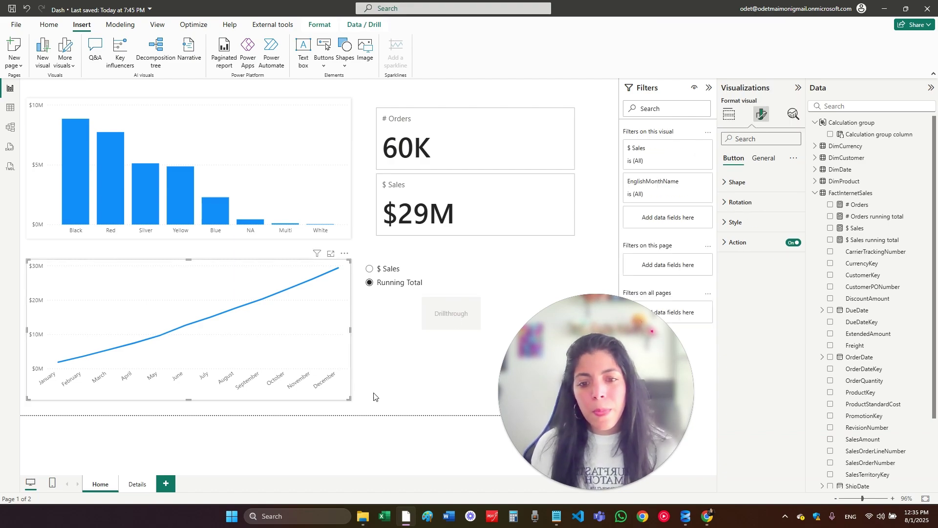
{"action": "left_click", "coordinate": [439, 380]}
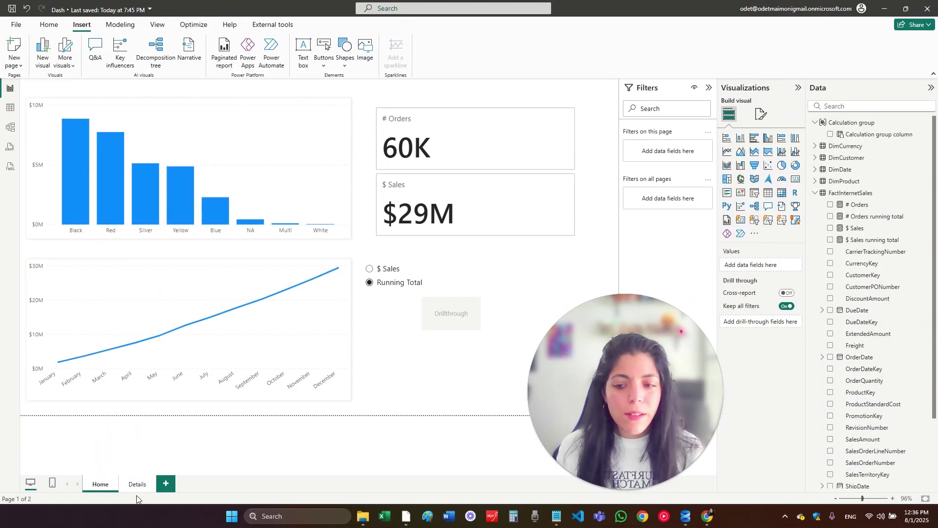
Step: Start a new fields parameter named "Columns List" on the Details page
{"action": "left_click", "coordinate": [138, 488]}
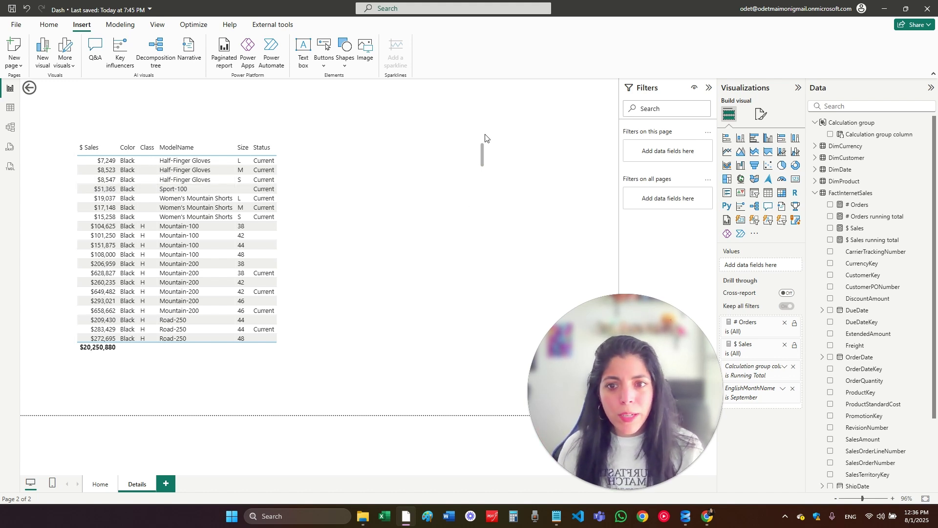
{"action": "left_click", "coordinate": [120, 26]}
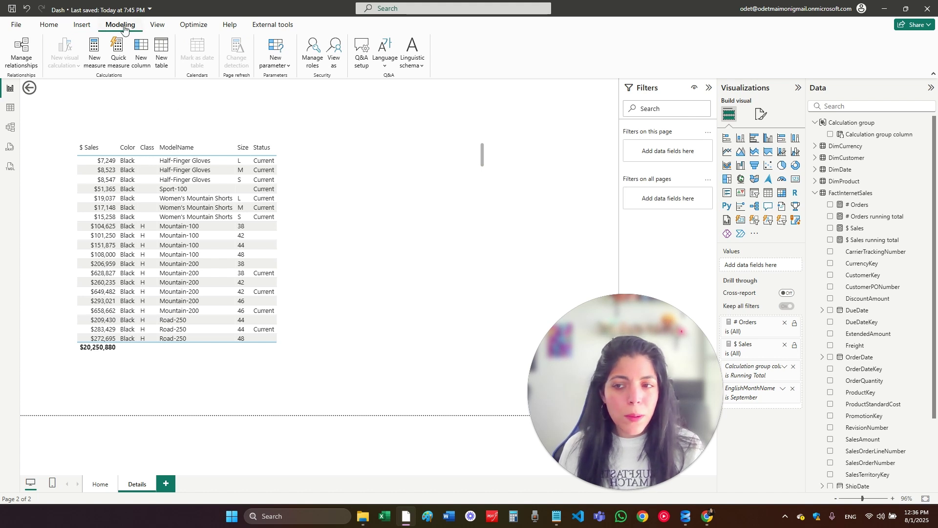
{"action": "left_click", "coordinate": [283, 63]}
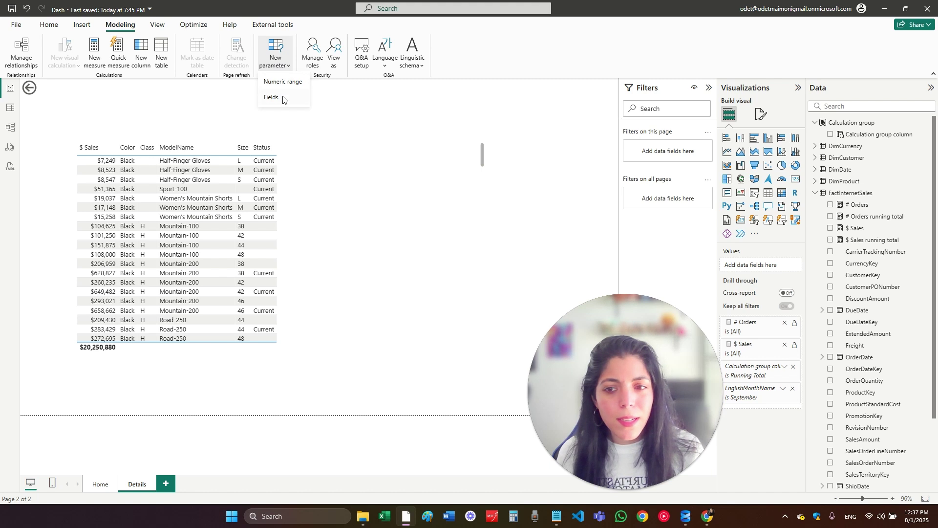
{"action": "left_click", "coordinate": [281, 98]}
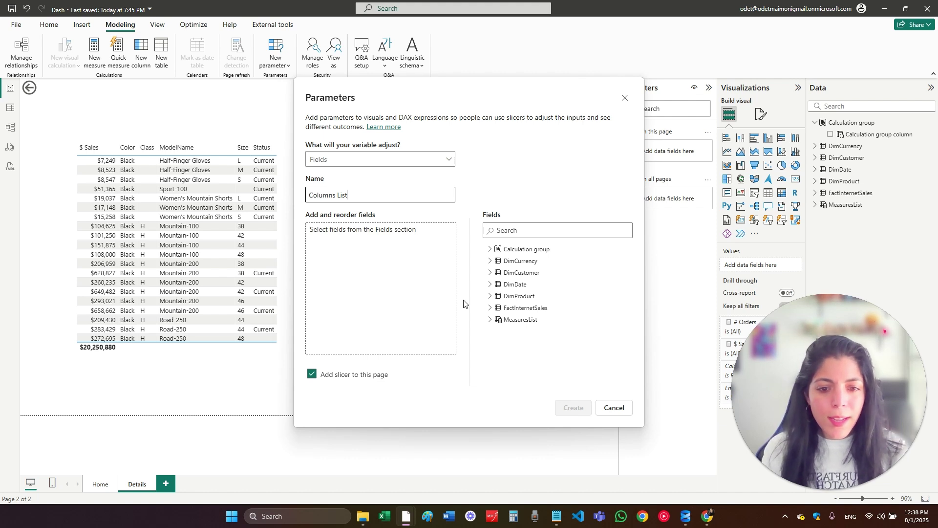
Step: Add CurrencyName from DimCurrency to the parameter's fields, and look through the DimCustomer fields without adding any
{"action": "left_click", "coordinate": [490, 262]}
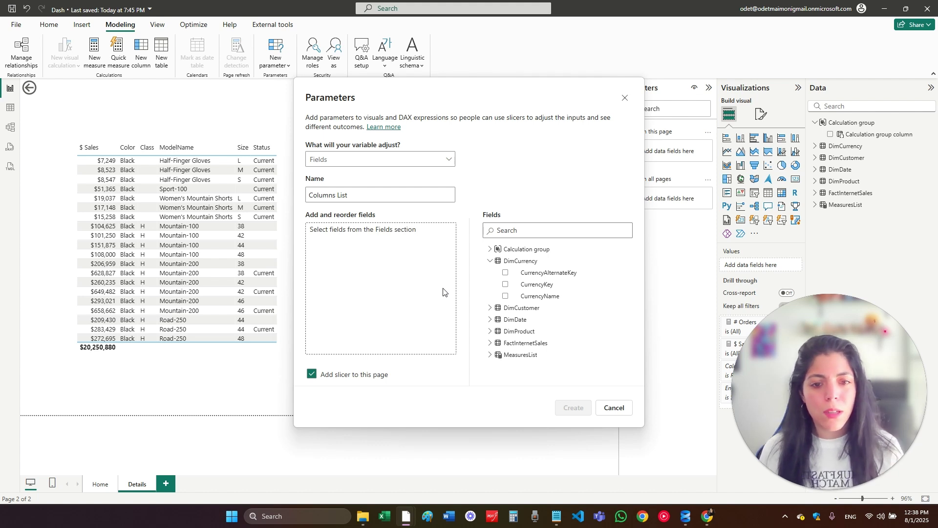
{"action": "left_click", "coordinate": [530, 296]}
{"action": "left_click", "coordinate": [488, 260]}
{"action": "left_click", "coordinate": [490, 271]}
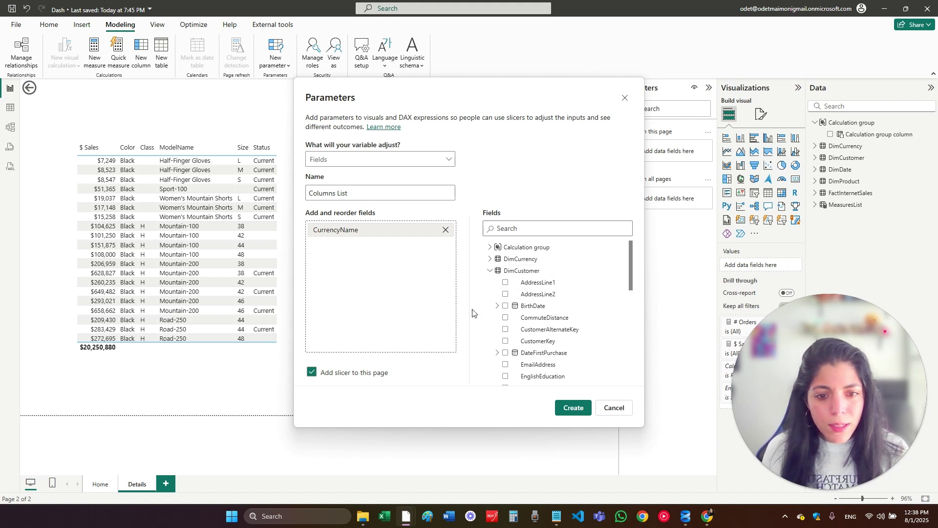
{"action": "left_click", "coordinate": [489, 271]}
Step: Add FiscalYear and EnglishMonthName from DimDate to the parameter's fields
{"action": "left_click", "coordinate": [489, 282]}
{"action": "left_click", "coordinate": [489, 282]}
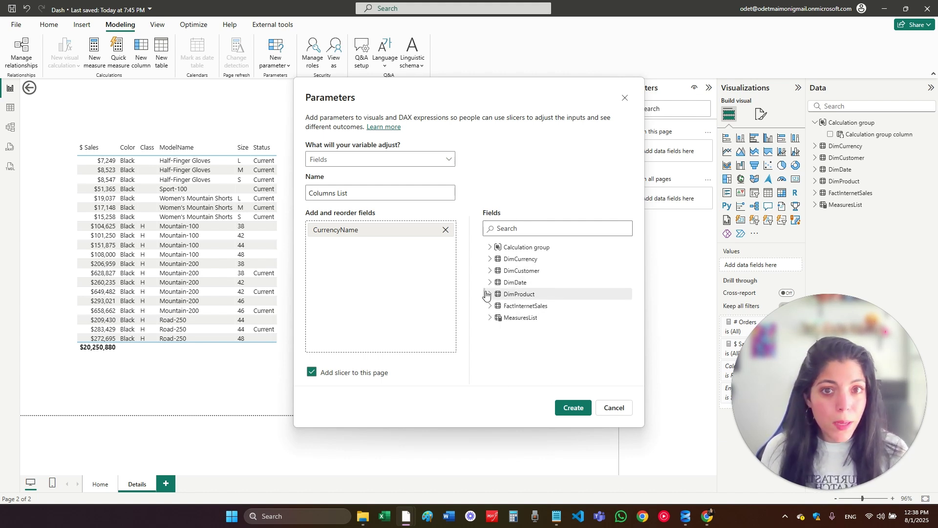
{"action": "left_click", "coordinate": [490, 282]}
{"action": "scroll", "coordinate": [506, 322], "scroll_direction": "down", "scroll_amount": 5}
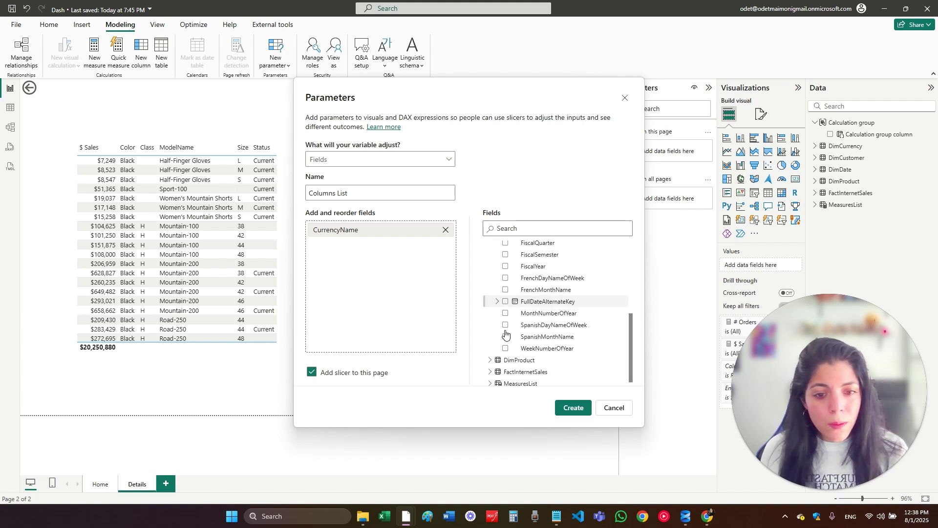
{"action": "scroll", "coordinate": [507, 322], "scroll_direction": "up", "scroll_amount": 1}
{"action": "left_click", "coordinate": [505, 310]}
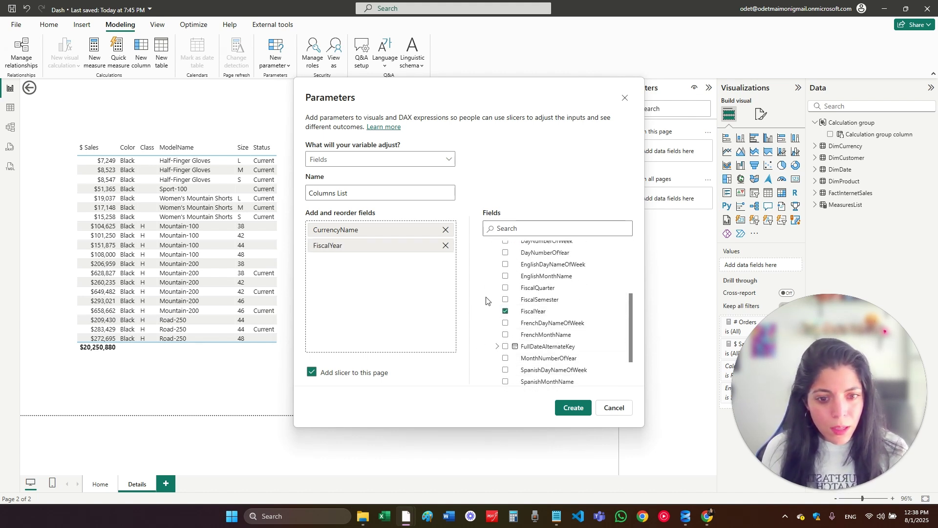
{"action": "left_click", "coordinate": [505, 275]}
{"action": "scroll", "coordinate": [505, 276], "scroll_direction": "up", "scroll_amount": 4}
{"action": "left_click", "coordinate": [490, 268]}
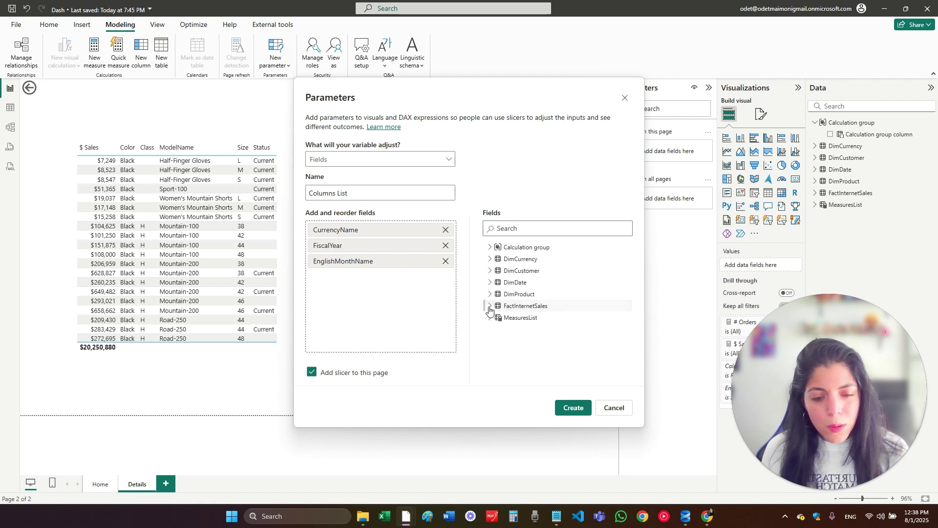
Step: Add Class, Color, EnglishProductName, ModelName and ListPrice from DimProduct, and create the parameter with a slicer on the page
{"action": "left_click", "coordinate": [490, 294]}
{"action": "scroll", "coordinate": [493, 313], "scroll_direction": "down", "scroll_amount": 2}
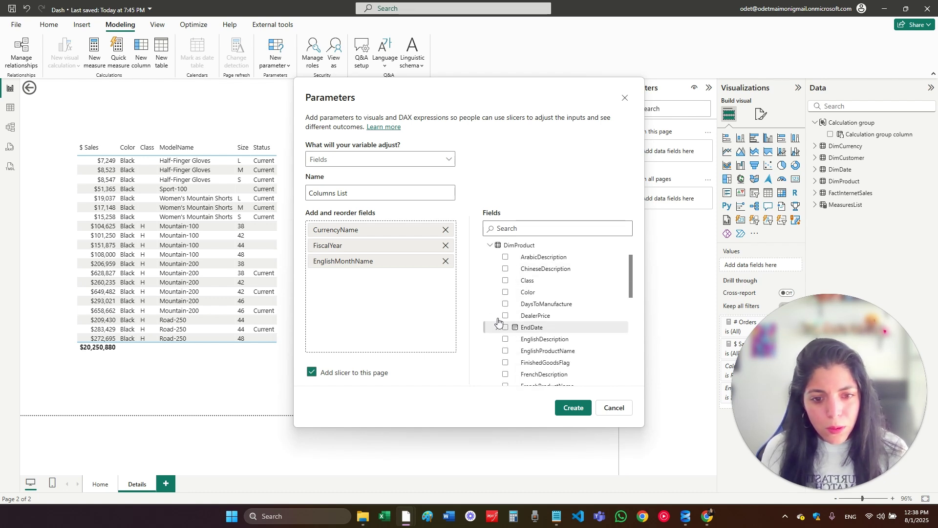
{"action": "left_click", "coordinate": [505, 280]}
{"action": "scroll", "coordinate": [494, 322], "scroll_direction": "up", "scroll_amount": 2}
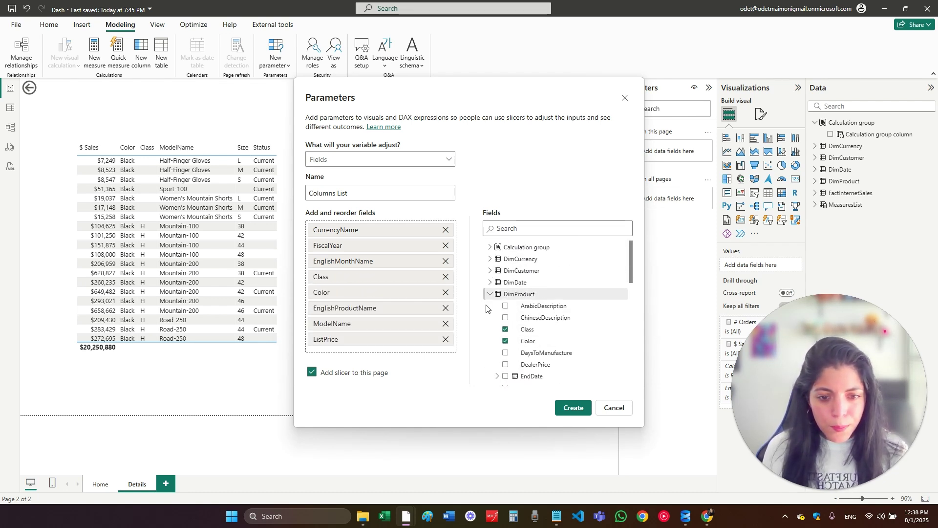
{"action": "left_click", "coordinate": [489, 294]}
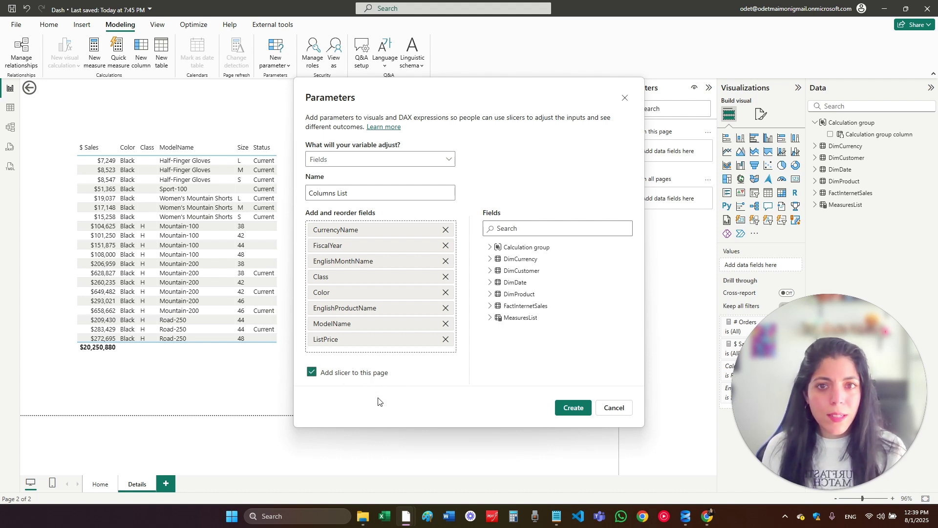
{"action": "left_click", "coordinate": [569, 416]}
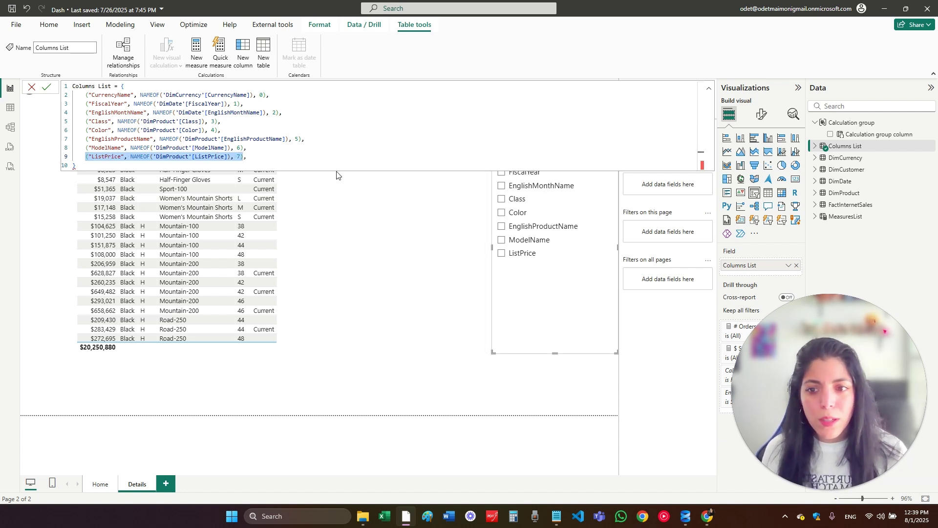
Step: Remove the trailing comma after the ListPrice entry in the Columns List formula, and collapse the formula
{"action": "left_click", "coordinate": [286, 158]}
{"action": "key", "text": "BackSpace"}
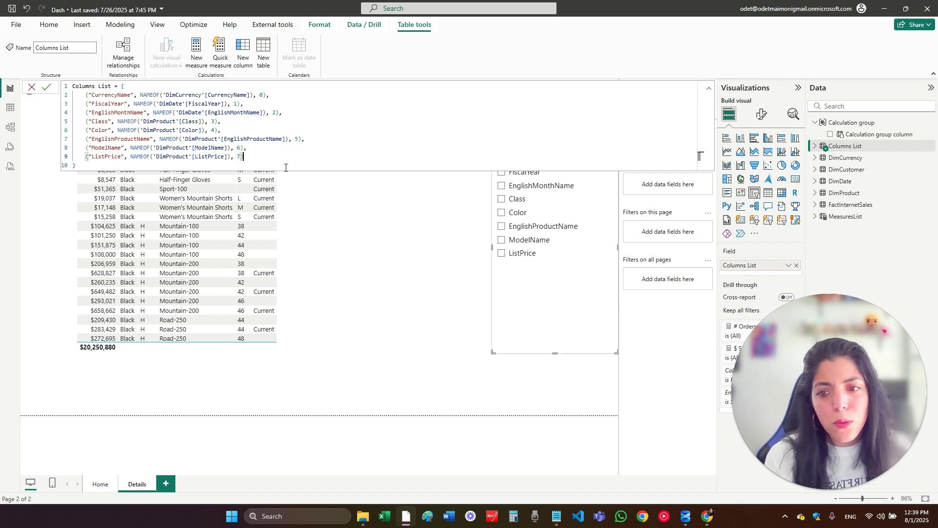
{"action": "left_click", "coordinate": [709, 92]}
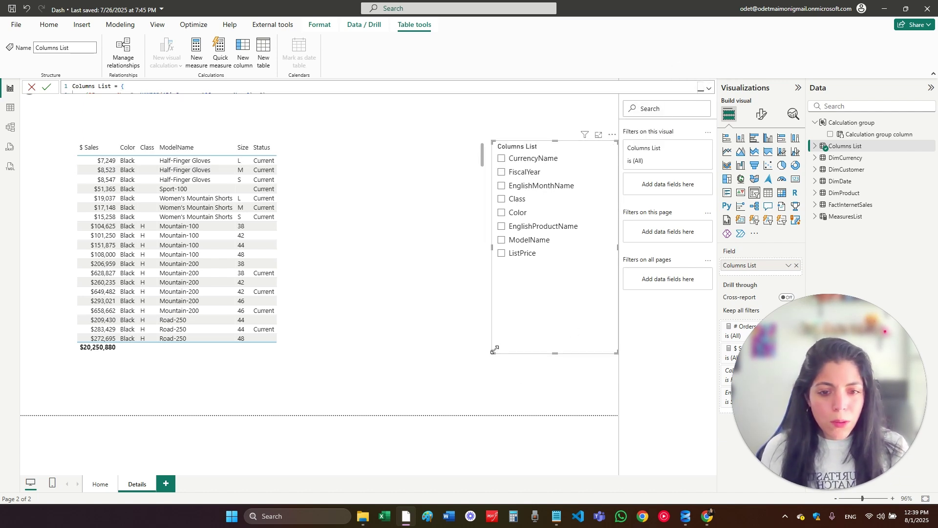
Step: Make the Columns List slicer shorter and wider, and move it over the empty right part of the details table
{"action": "left_click_drag", "start_coordinate": [494, 350], "coordinate": [452, 286]}
{"action": "left_click_drag", "start_coordinate": [530, 292], "coordinate": [485, 272]}
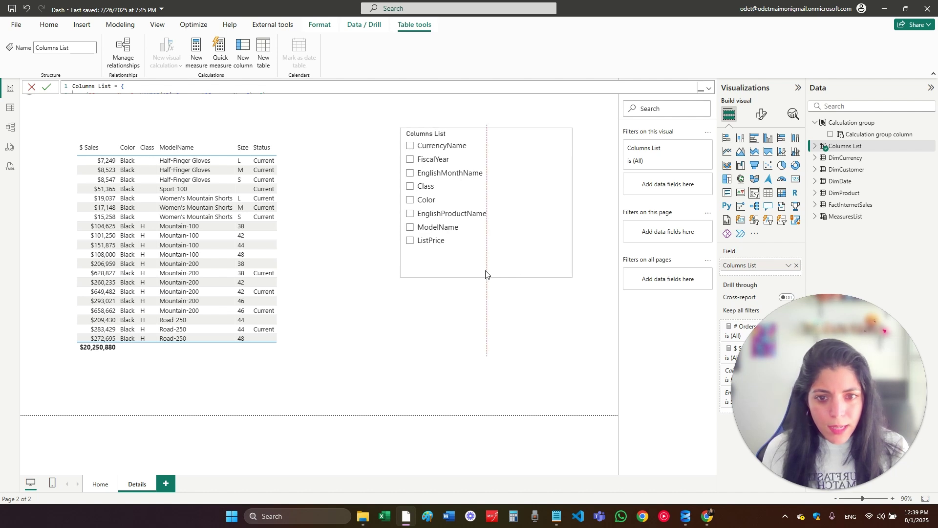
Step: Review the selection options in the Columns List slicer's settings without changing them
{"action": "left_click", "coordinate": [763, 115]}
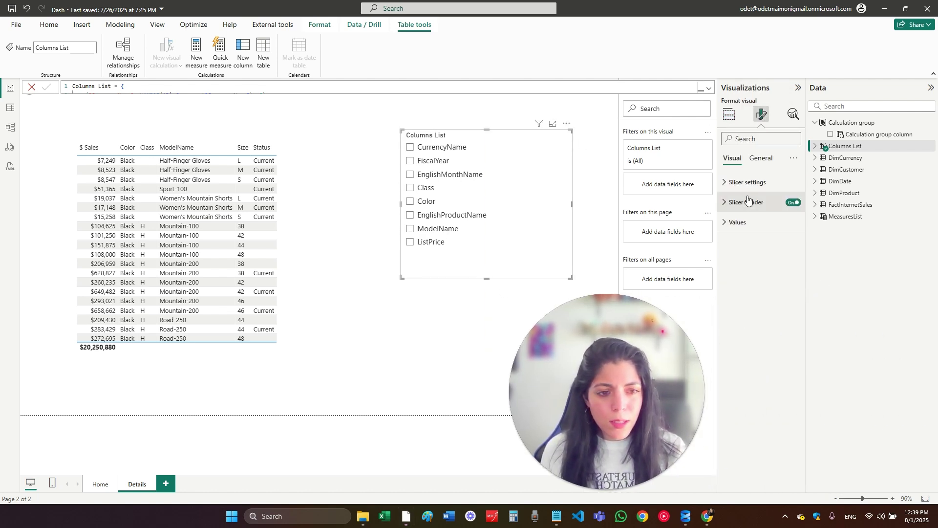
{"action": "left_click", "coordinate": [748, 183]}
{"action": "left_click", "coordinate": [757, 263]}
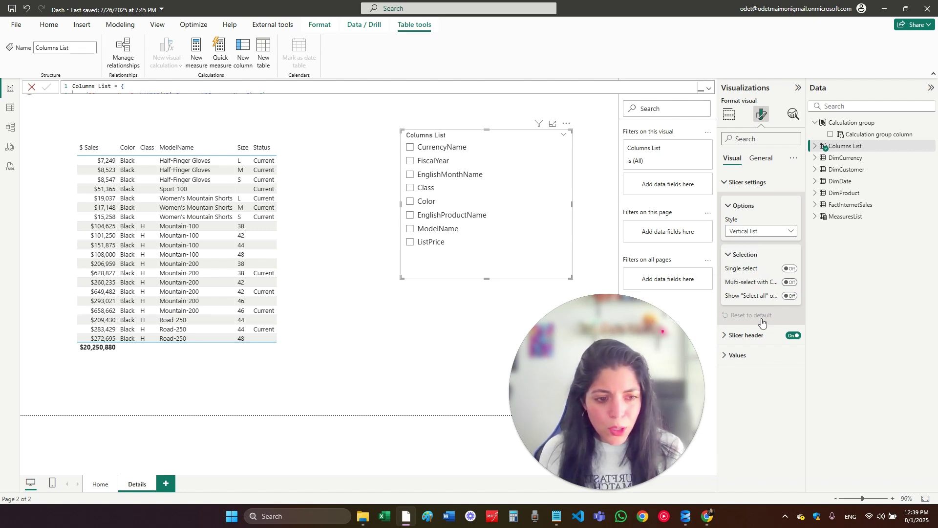
{"action": "left_click", "coordinate": [747, 181]}
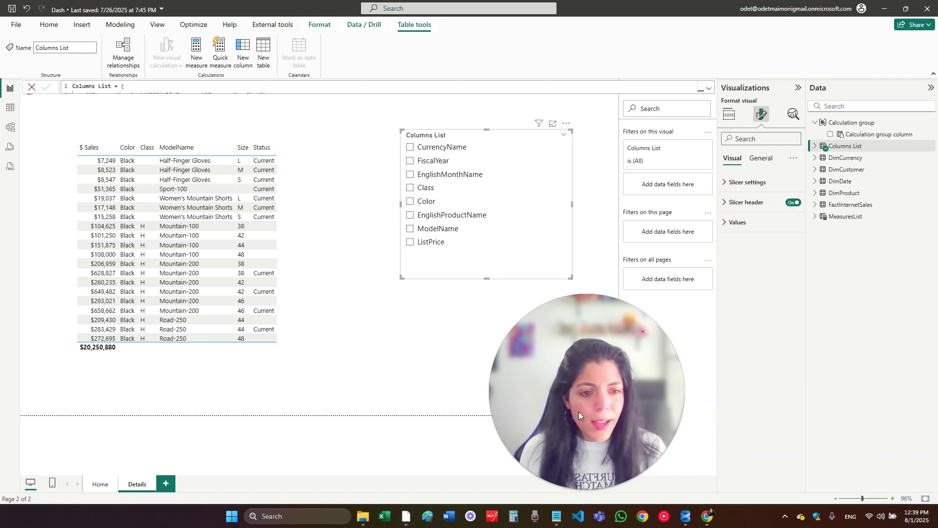
Step: Remove the Color, Class, ModelName, Size and Status columns from the details table, keeping only $ Sales
{"action": "left_click", "coordinate": [360, 239]}
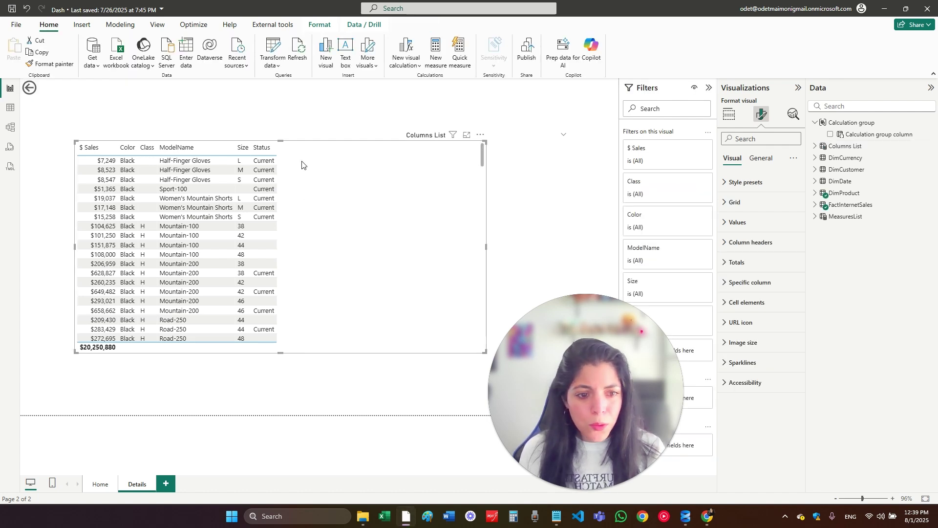
{"action": "left_click", "coordinate": [729, 114]}
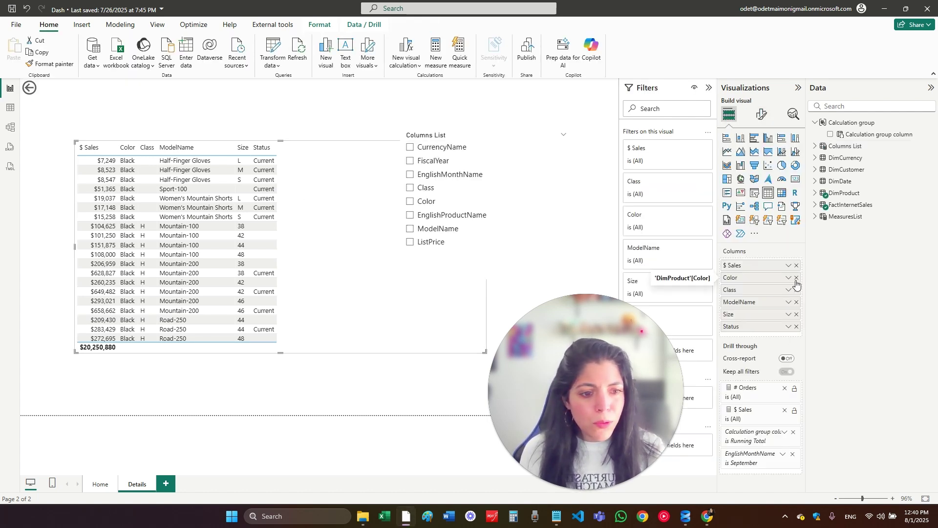
{"action": "left_click", "coordinate": [797, 278]}
{"action": "left_click", "coordinate": [797, 278]}
{"action": "left_click", "coordinate": [797, 278]}
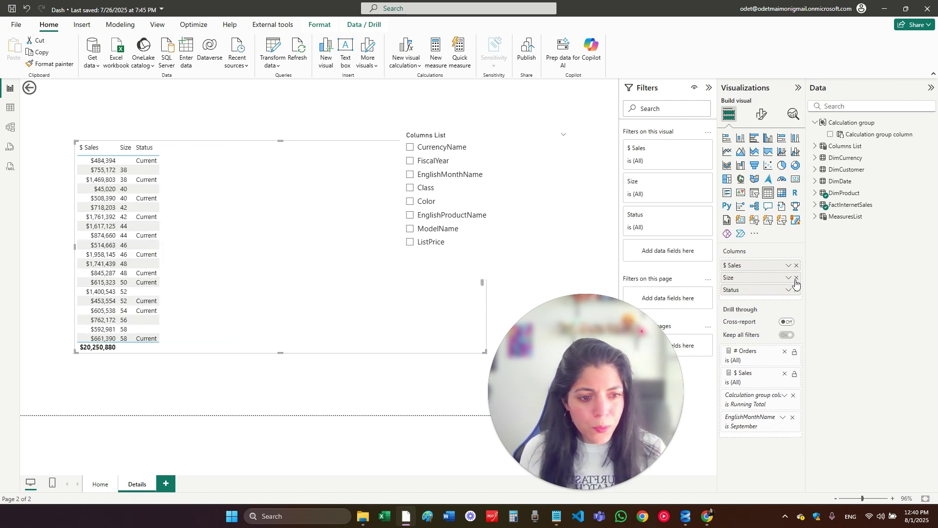
{"action": "left_click", "coordinate": [796, 278]}
{"action": "left_click", "coordinate": [796, 278]}
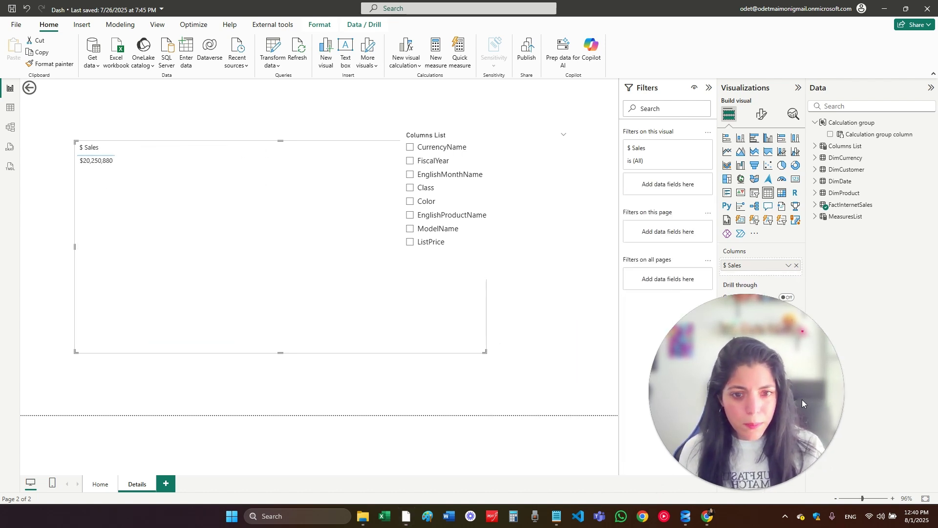
{"action": "left_click_drag", "start_coordinate": [802, 399], "coordinate": [577, 425]}
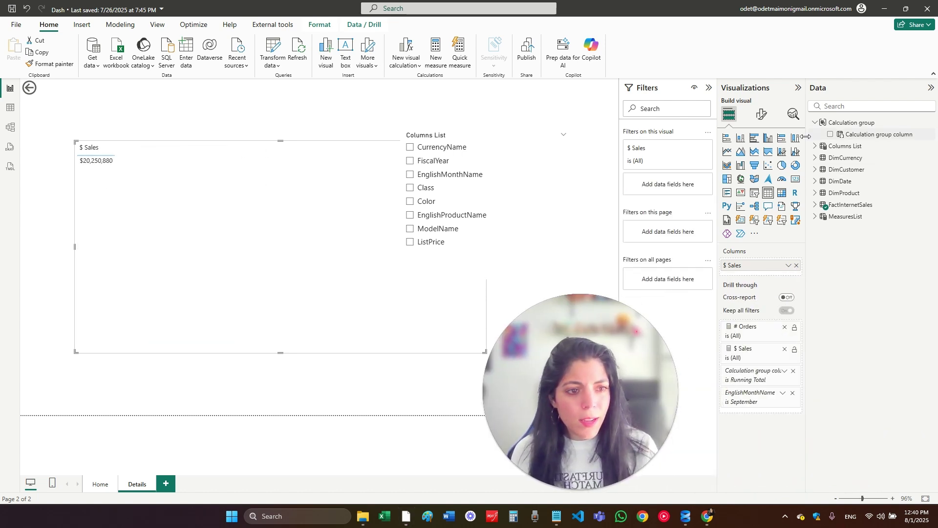
Step: Add the Columns List field parameter to the details table's columns, after $ Sales
{"action": "left_click", "coordinate": [825, 207]}
{"action": "left_click", "coordinate": [814, 207]}
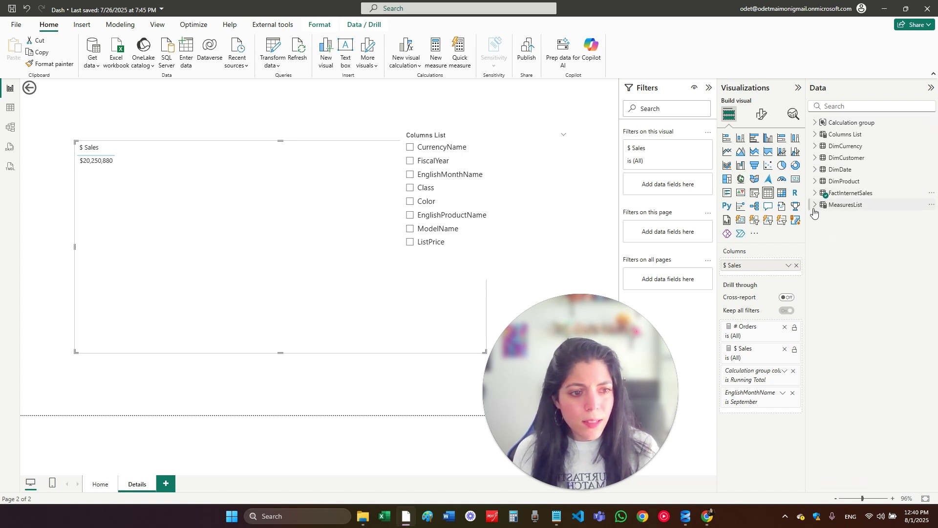
{"action": "left_click", "coordinate": [814, 134]}
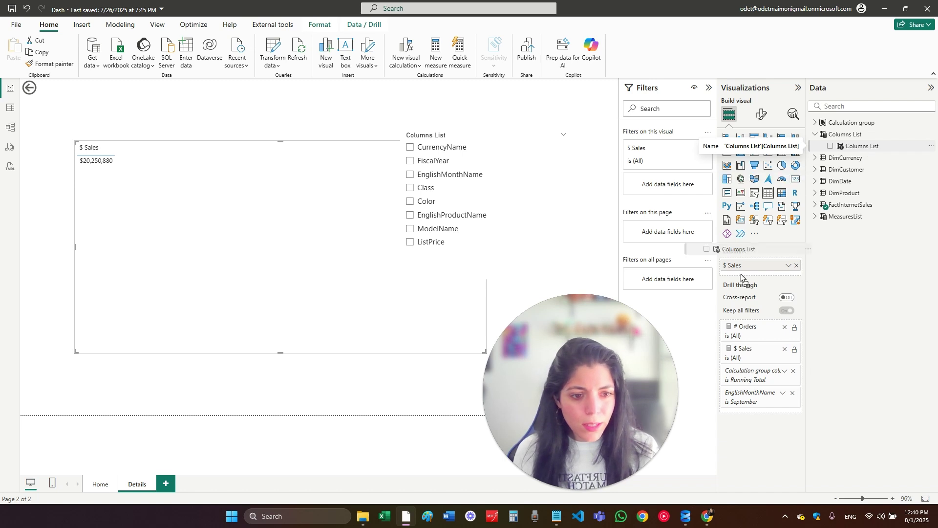
{"action": "left_click_drag", "start_coordinate": [741, 277], "coordinate": [741, 278]}
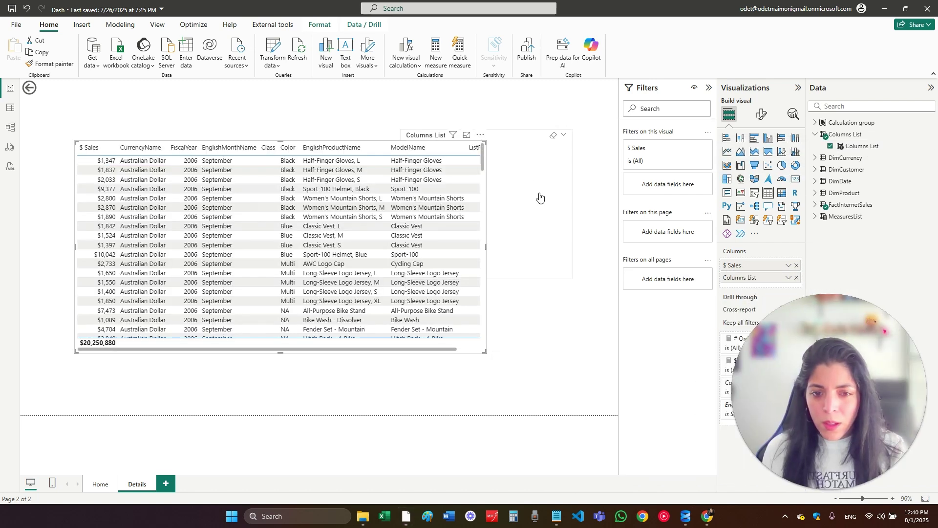
Step: Move the Columns List slicer clear of the details table to the page's upper right corner, and make it narrower
{"action": "left_click", "coordinate": [503, 162]}
{"action": "left_click", "coordinate": [447, 162]}
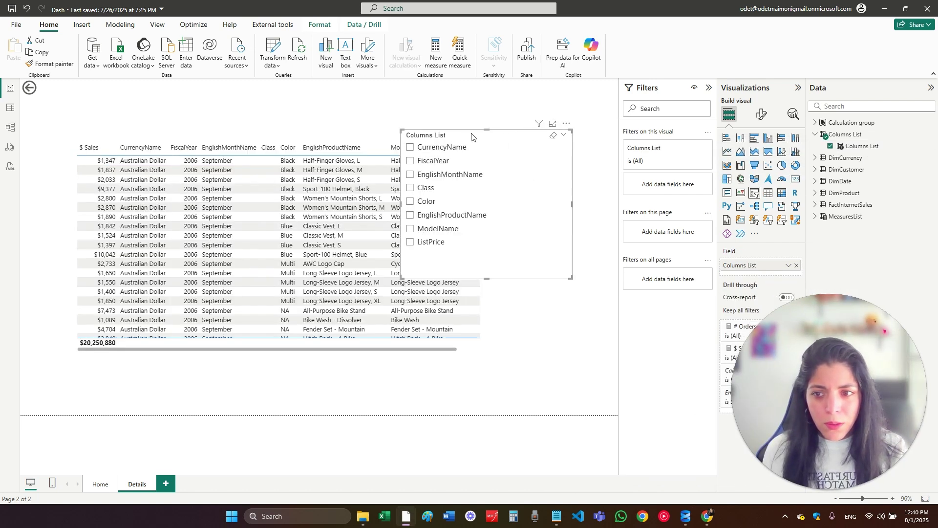
{"action": "left_click_drag", "start_coordinate": [406, 268], "coordinate": [500, 220]}
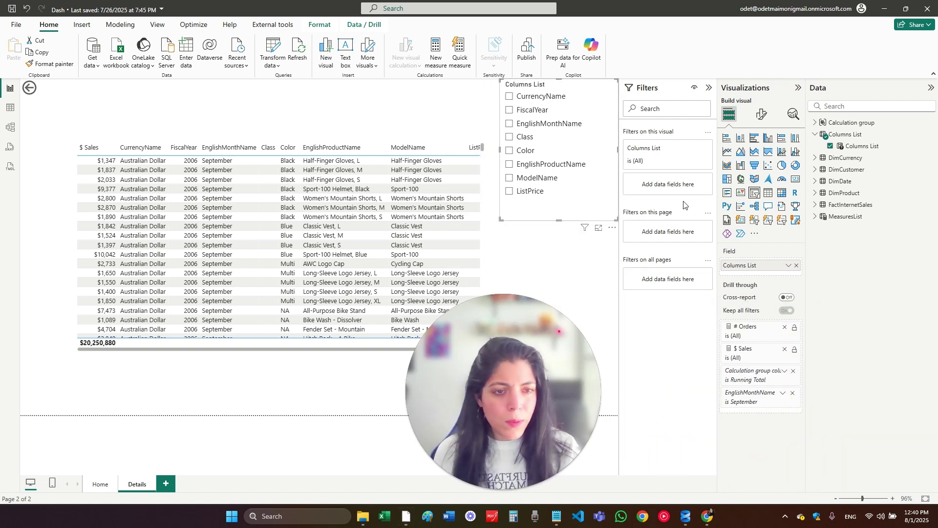
Step: Enable the "Select all" option for the Columns List slicer and use it to select every column
{"action": "left_click", "coordinate": [762, 114]}
{"action": "left_click", "coordinate": [746, 189]}
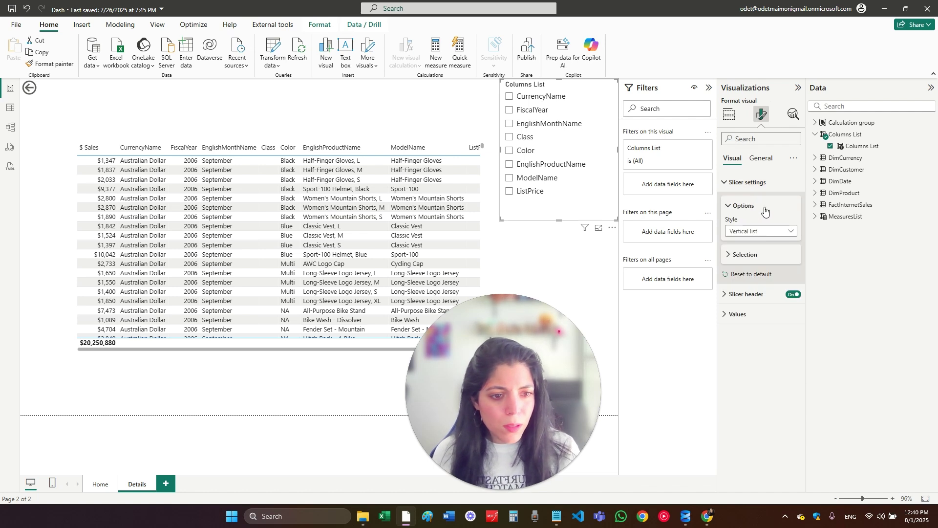
{"action": "left_click", "coordinate": [792, 296]}
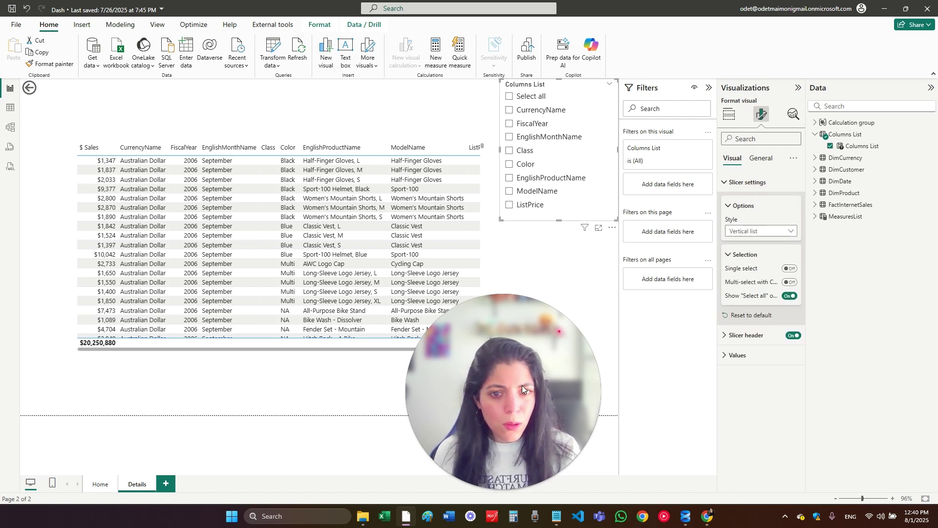
{"action": "left_click", "coordinate": [510, 96]}
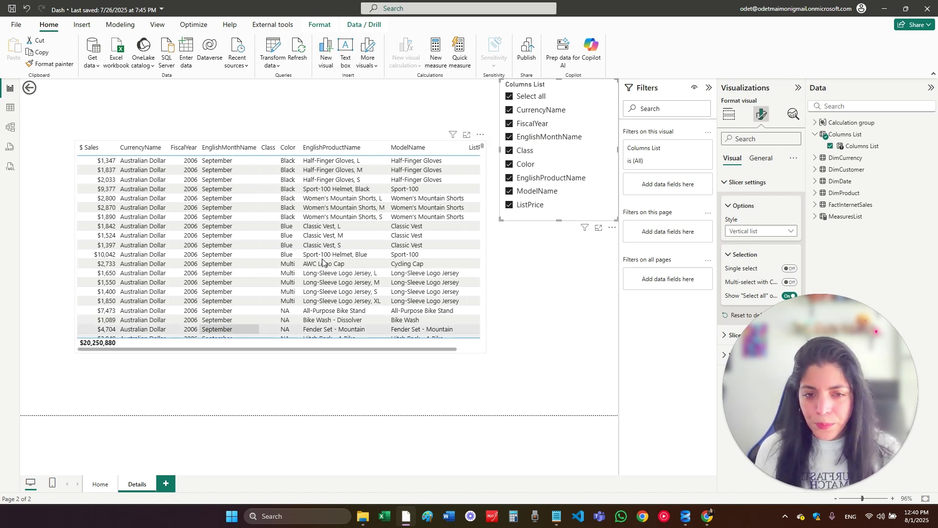
Step: Test the Columns List slicer by clearing EnglishProductName and Color and reselecting all, and finish with only CurrencyName selected
{"action": "left_click", "coordinate": [522, 176]}
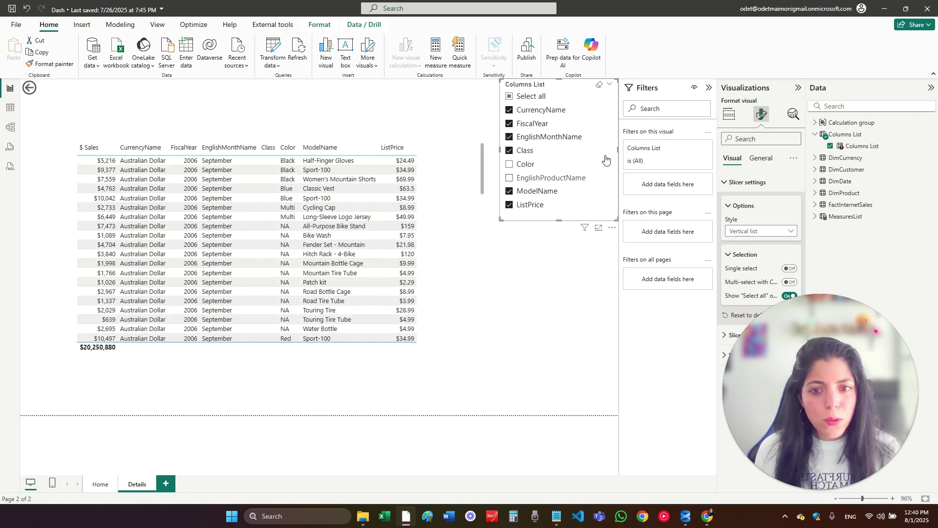
{"action": "left_click", "coordinate": [521, 164]}
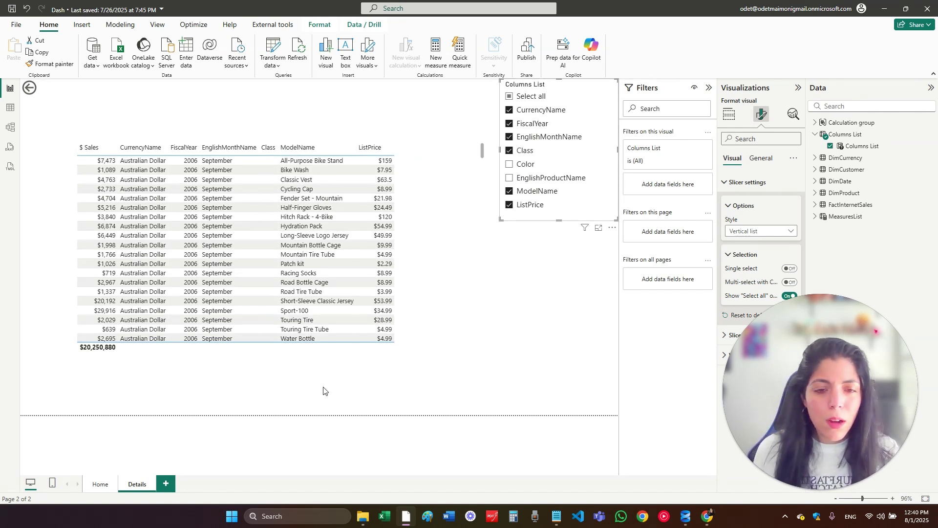
{"action": "left_click", "coordinate": [519, 99]}
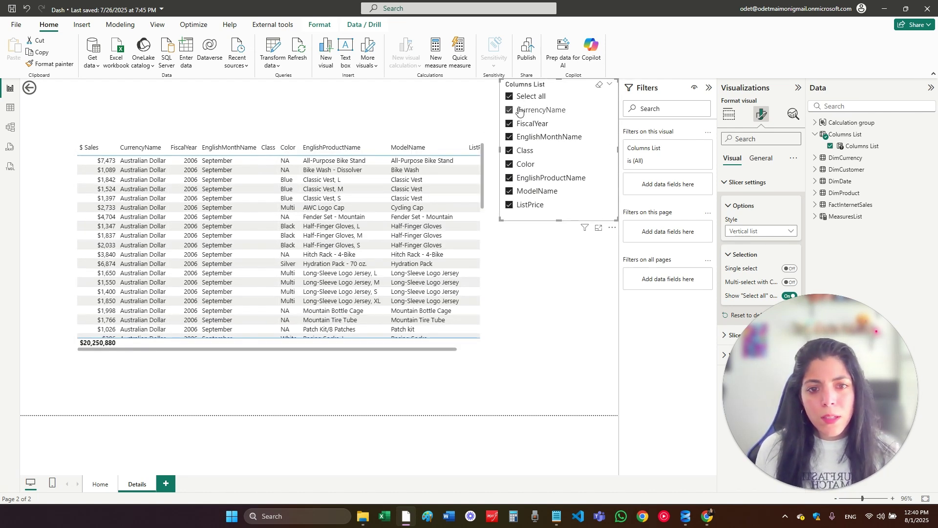
{"action": "left_click", "coordinate": [527, 111]}
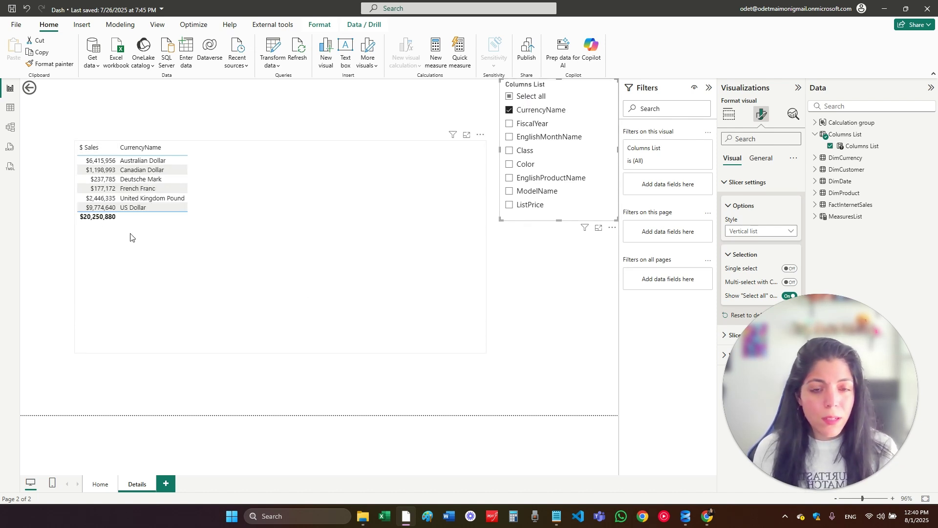
Step: Check the MeasuresList formula and replace $ Sales in the details table with the MeasuresList field parameter, placed before Columns List
{"action": "left_click", "coordinate": [300, 303]}
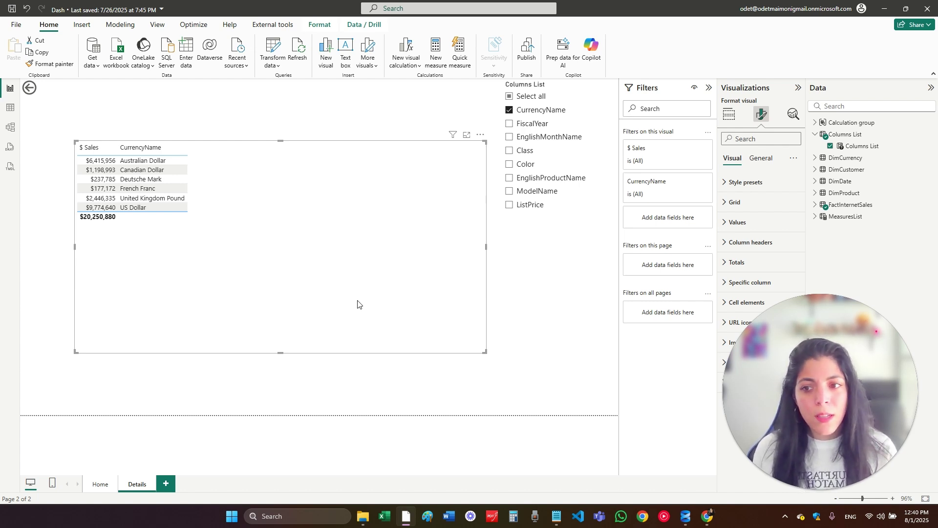
{"action": "left_click", "coordinate": [729, 114]}
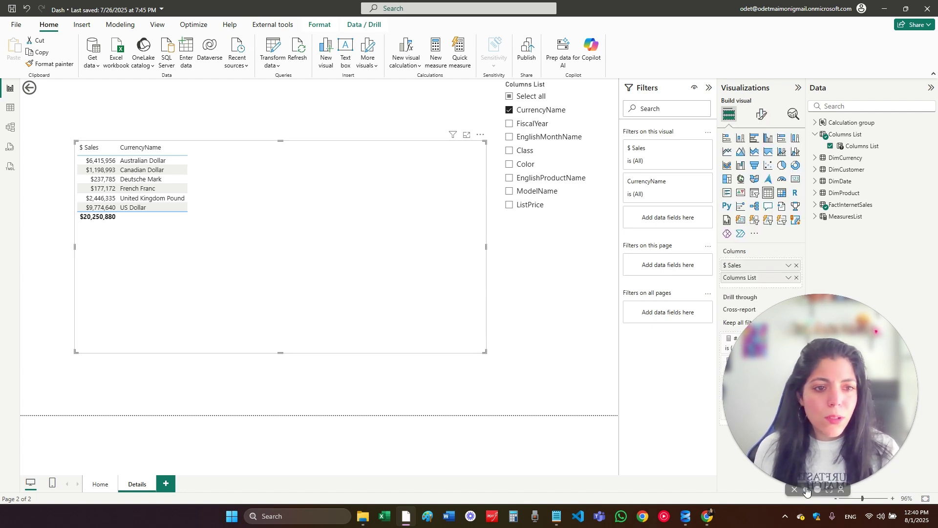
{"action": "left_click", "coordinate": [796, 265]}
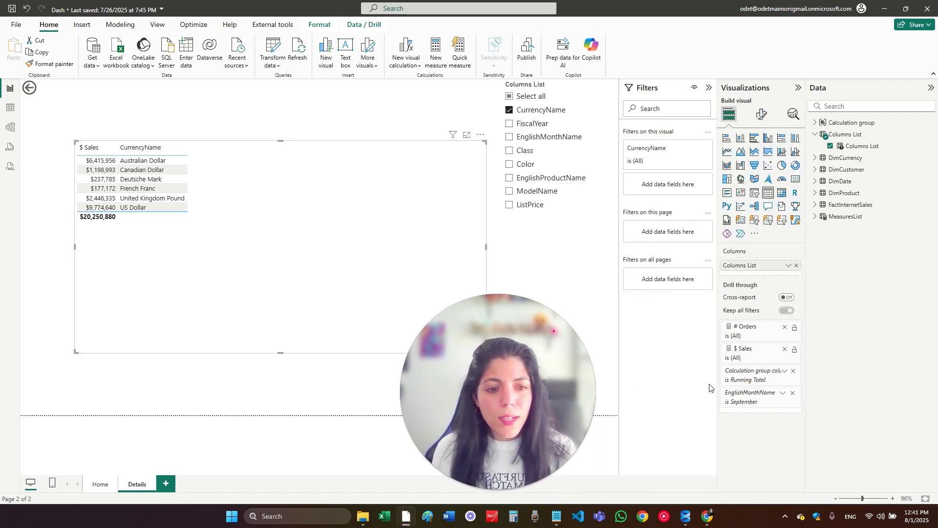
{"action": "left_click", "coordinate": [836, 217]}
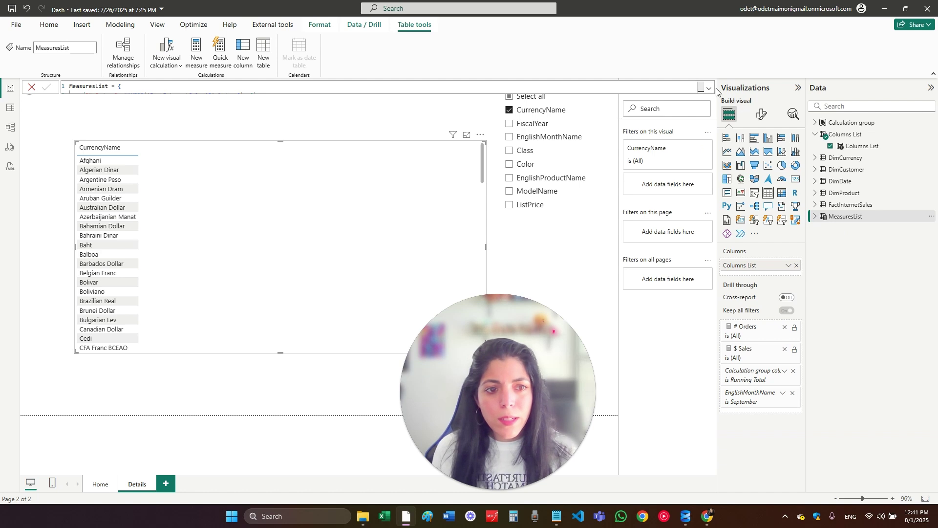
{"action": "left_click_drag", "start_coordinate": [233, 93], "coordinate": [232, 137]}
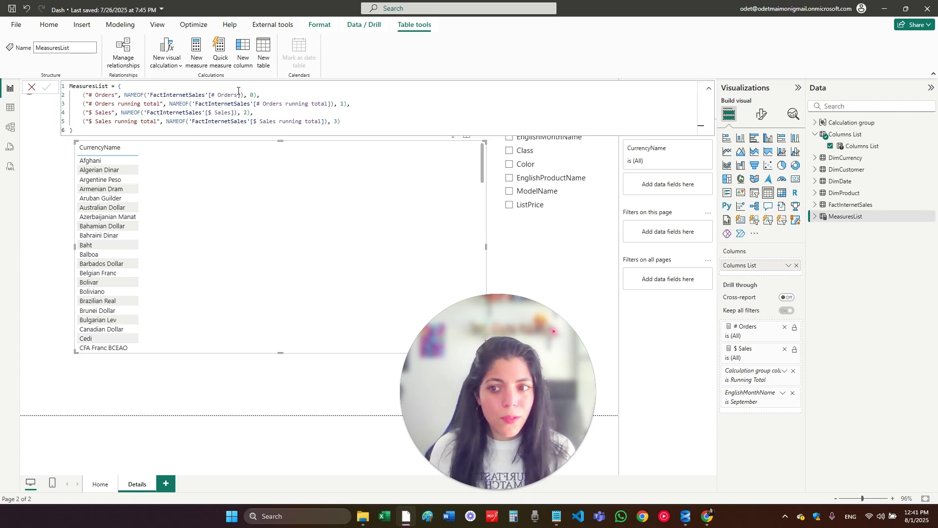
{"action": "left_click", "coordinate": [840, 223]}
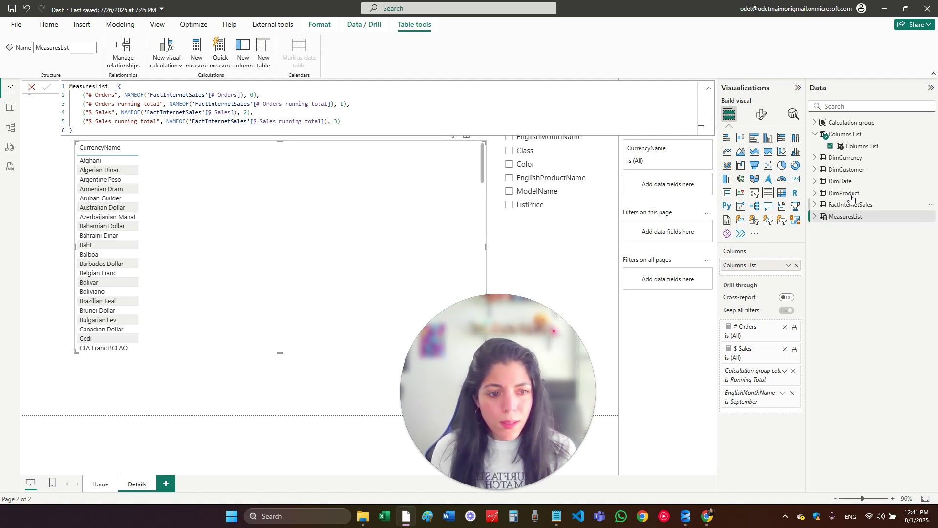
{"action": "left_click_drag", "start_coordinate": [840, 229], "coordinate": [740, 265]}
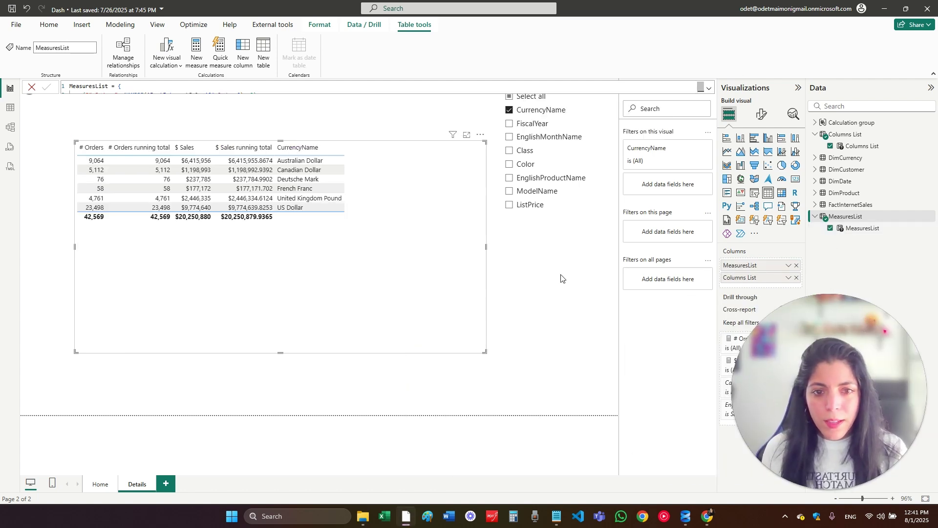
Step: Duplicate the Columns List slicer below the original and change the copy's field to MeasuresList
{"action": "left_click", "coordinate": [592, 217]}
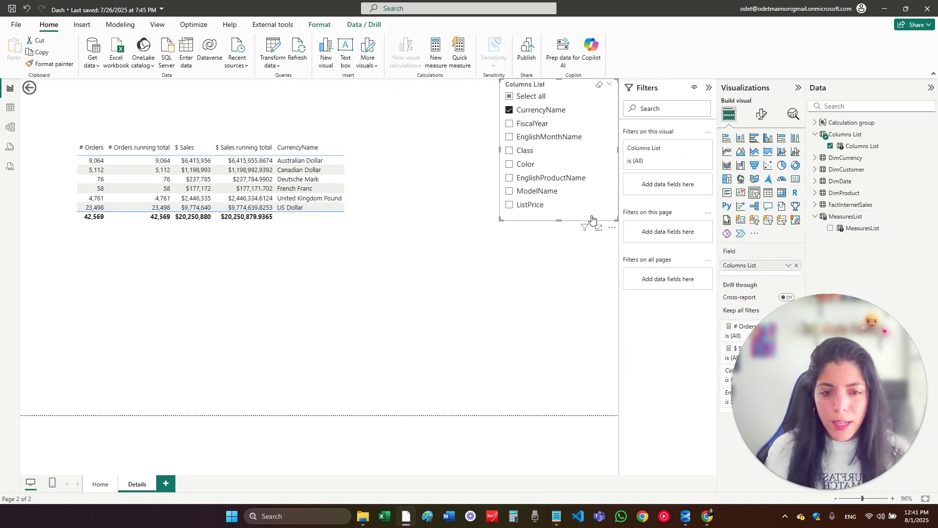
{"action": "key", "text": "ctrl+c"}
{"action": "key", "text": "ctrl+v"}
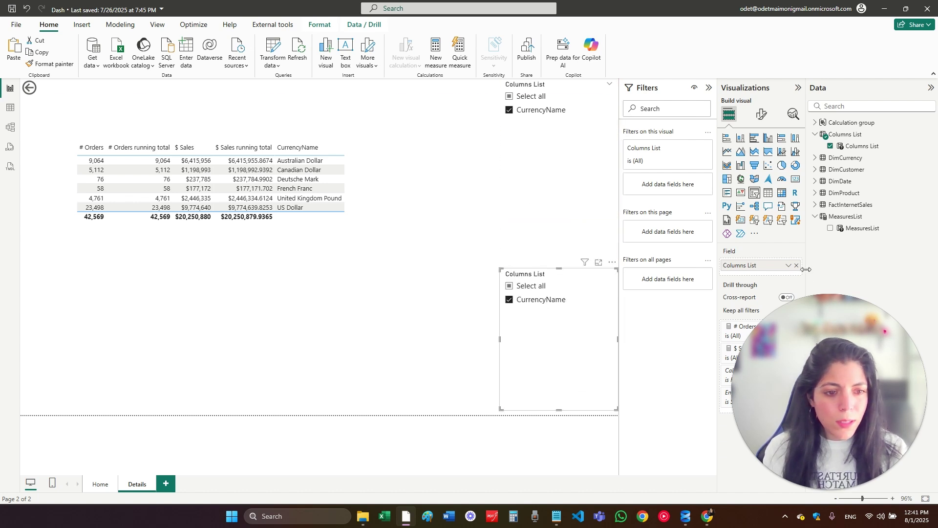
{"action": "left_click", "coordinate": [796, 266]}
{"action": "left_click", "coordinate": [829, 228]}
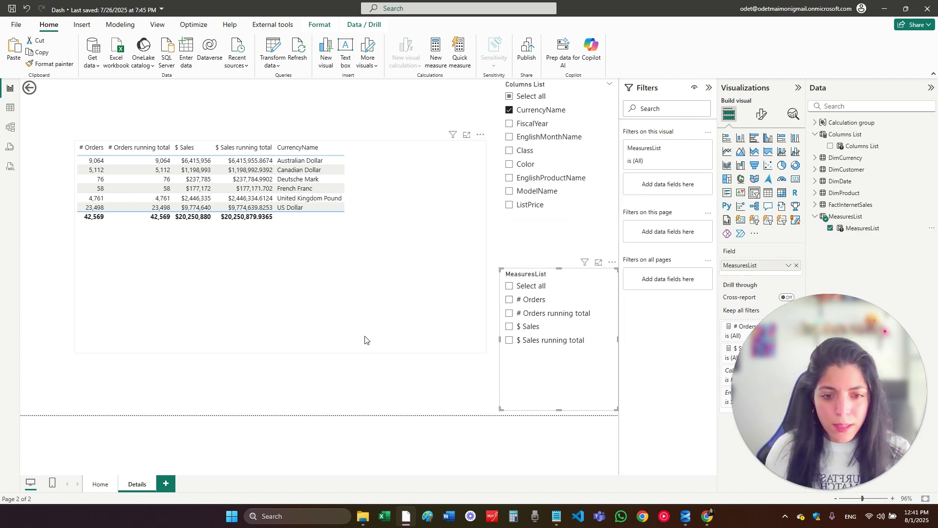
Step: Select only $ Sales in the MeasuresList slicer, and add Color to CurrencyName in the Columns List slicer
{"action": "left_click", "coordinate": [348, 315]}
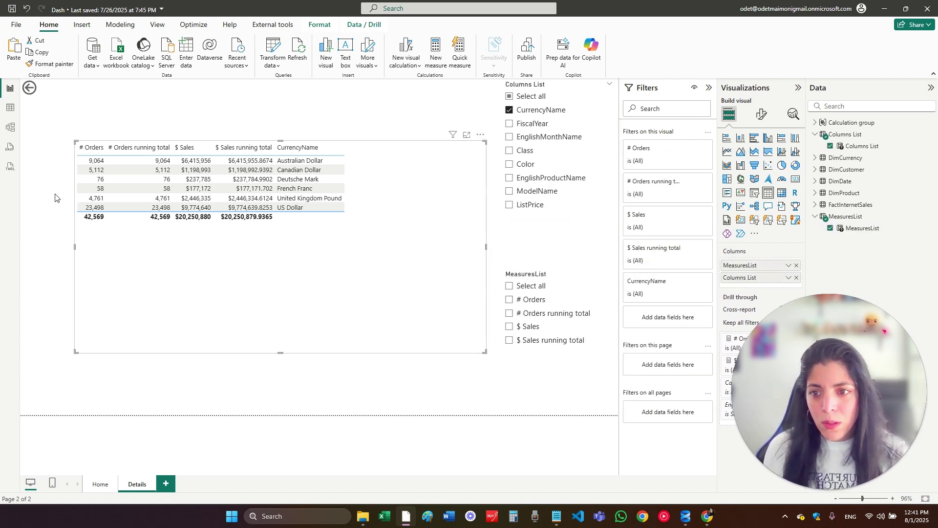
{"action": "left_click", "coordinate": [510, 327]}
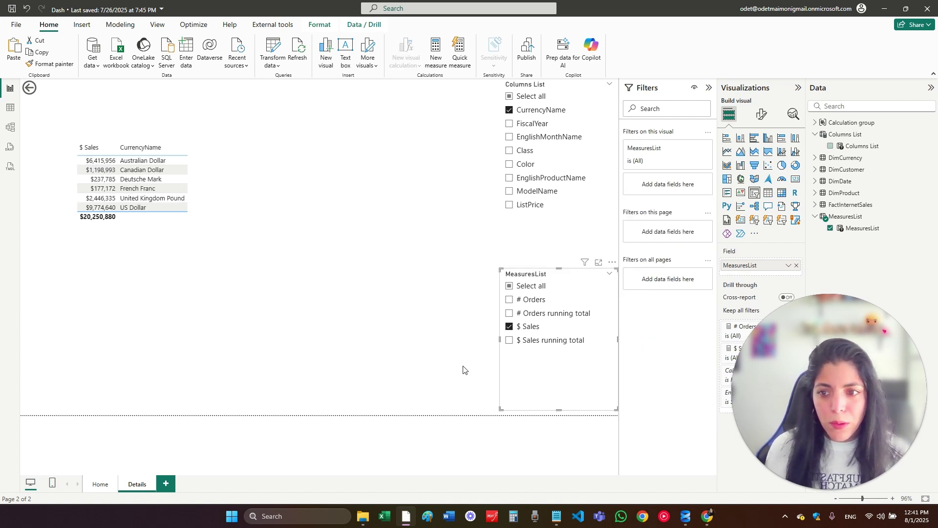
{"action": "left_click", "coordinate": [530, 177]}
{"action": "left_click", "coordinate": [526, 164]}
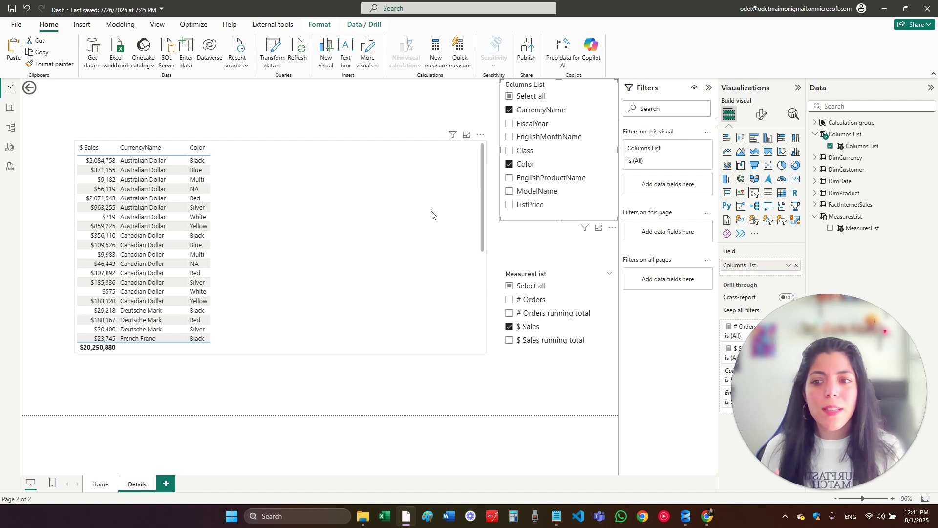
Step: Remove Columns List and MeasuresList from the details table and convert the empty visual to a matrix
{"action": "left_click", "coordinate": [268, 154]}
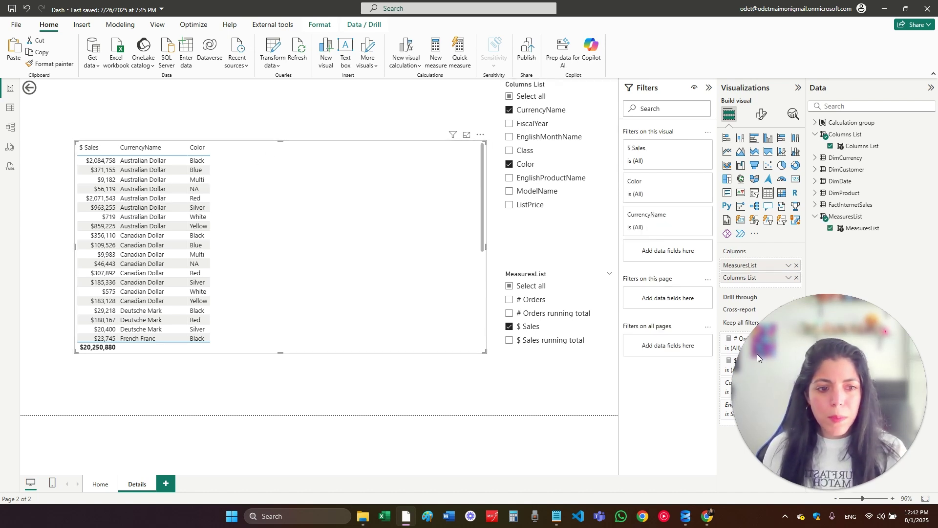
{"action": "left_click", "coordinate": [796, 277]}
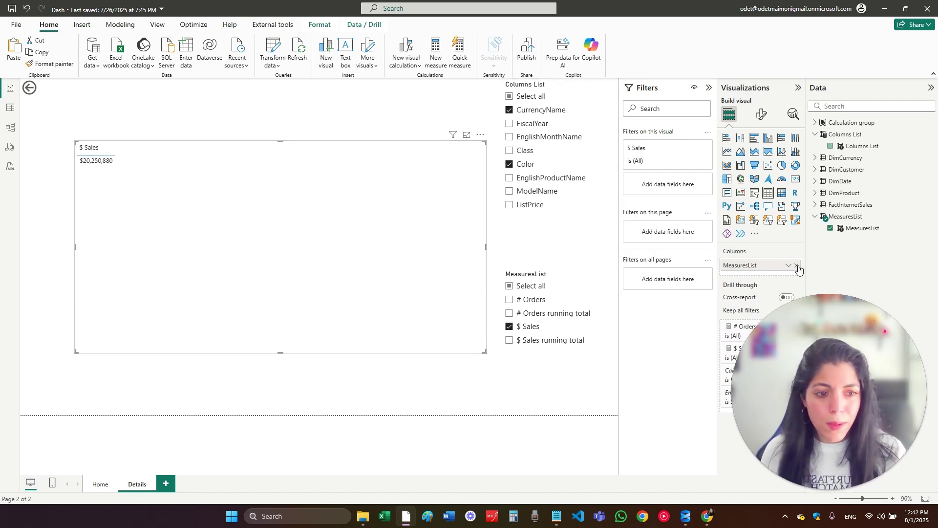
{"action": "left_click", "coordinate": [796, 265]}
{"action": "left_click", "coordinate": [783, 194]}
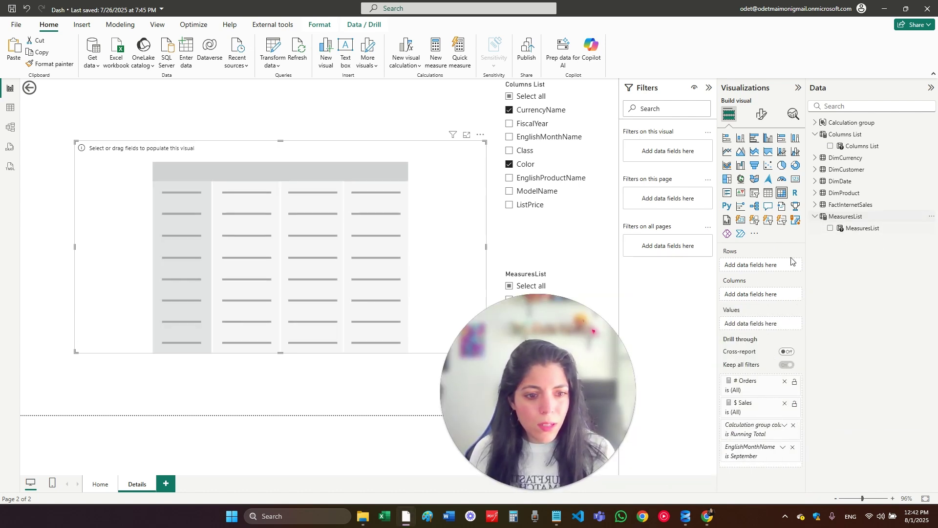
Step: Set MeasuresList as the matrix values and Columns List as its rows, and expand all rows down one level
{"action": "left_click_drag", "start_coordinate": [817, 239], "coordinate": [761, 323]}
{"action": "left_click_drag", "start_coordinate": [856, 149], "coordinate": [763, 265]}
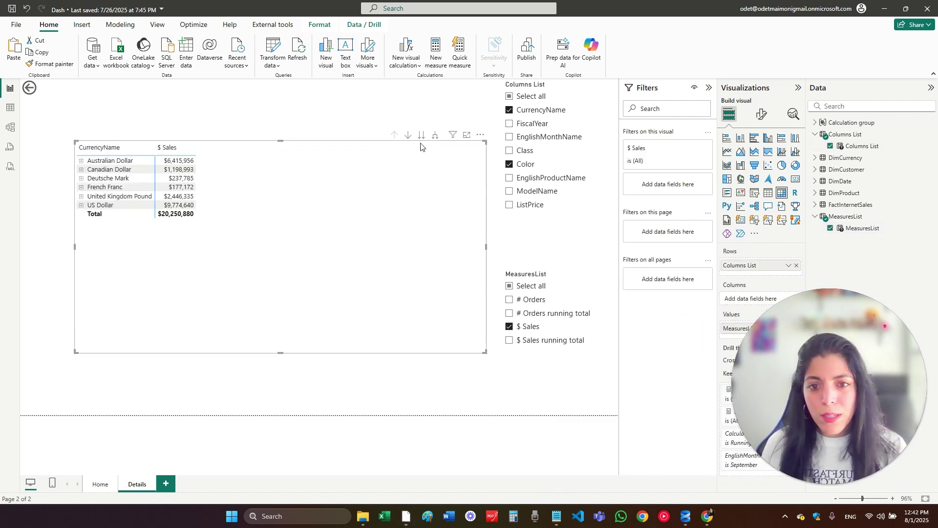
{"action": "left_click", "coordinate": [435, 137]}
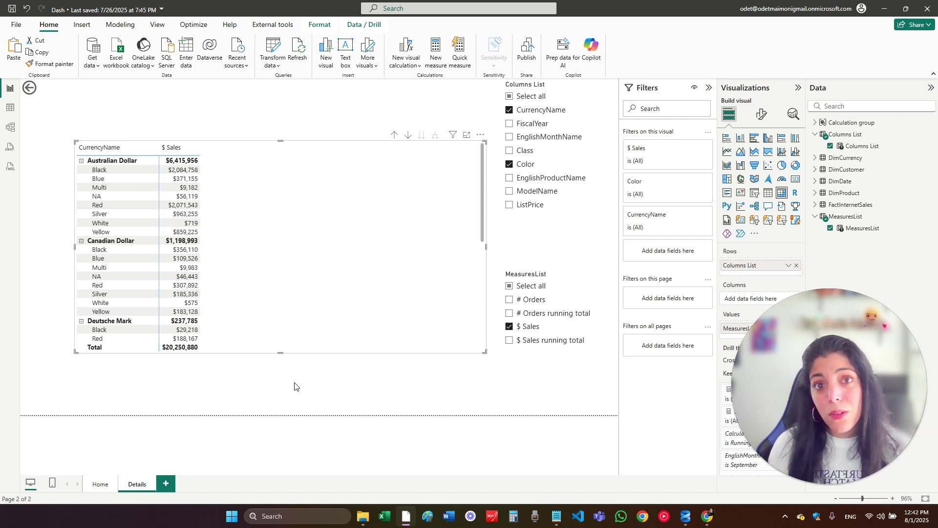
Step: On the Home page, view the actions available for the Silver bar of the color chart without choosing one
{"action": "left_click", "coordinate": [105, 488]}
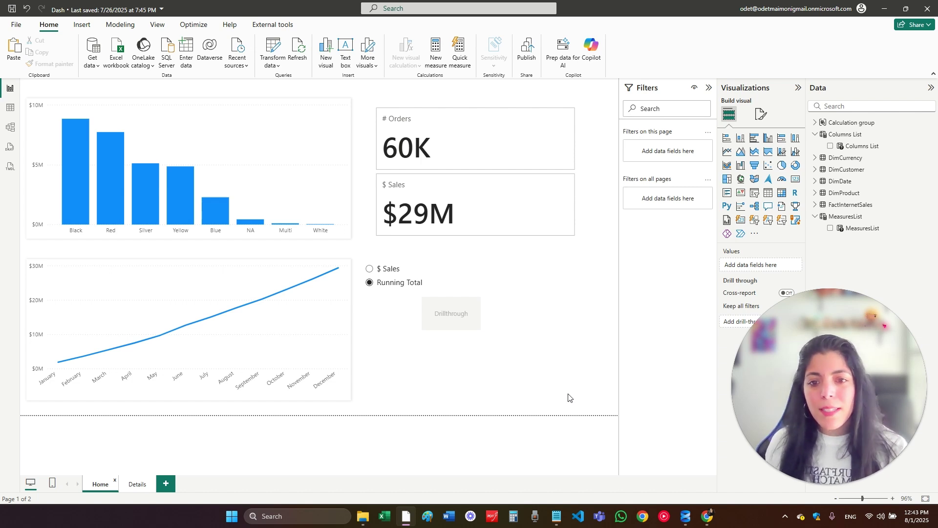
{"action": "mouse_move", "coordinate": [149, 219]}
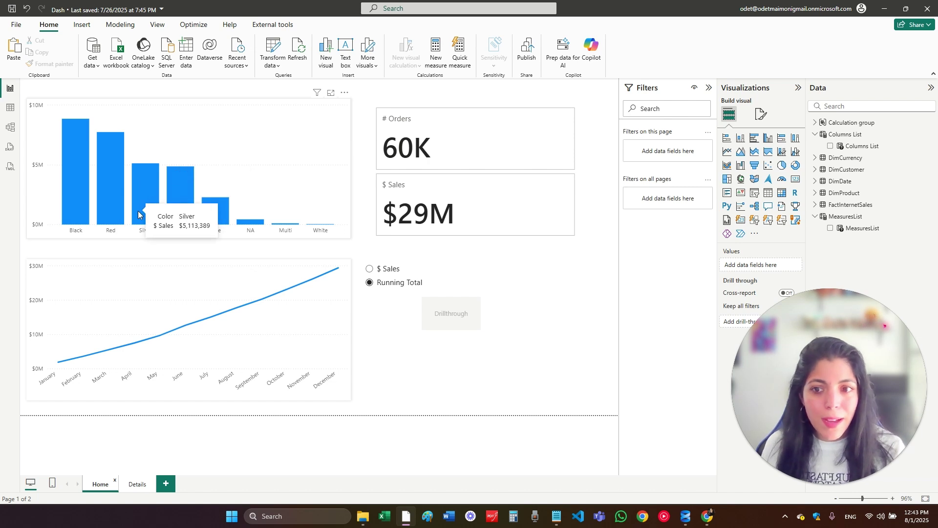
{"action": "right_click", "coordinate": [139, 176]}
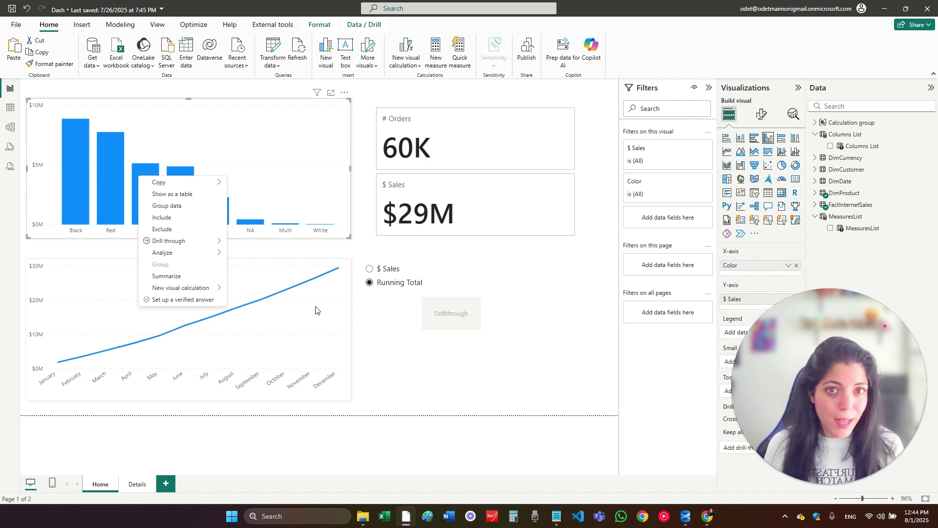
{"action": "left_click", "coordinate": [464, 366]}
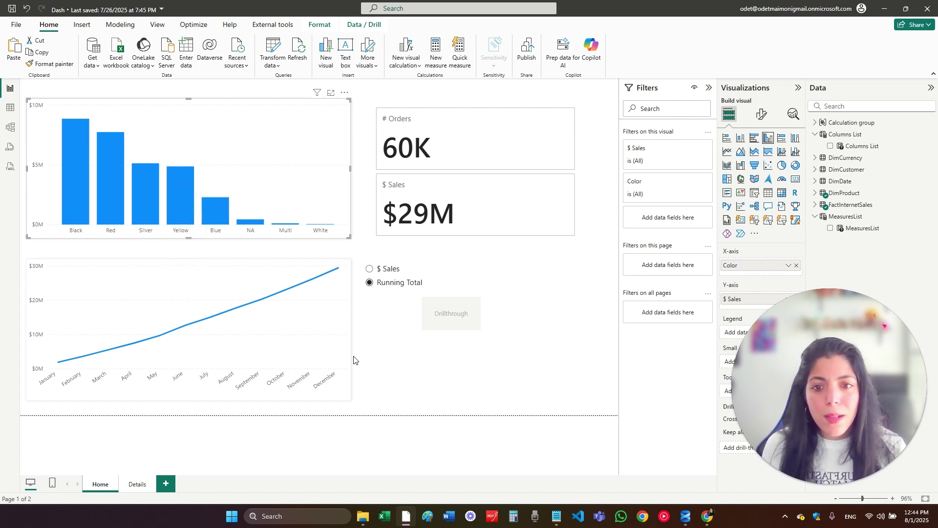
{"action": "left_click", "coordinate": [589, 369]}
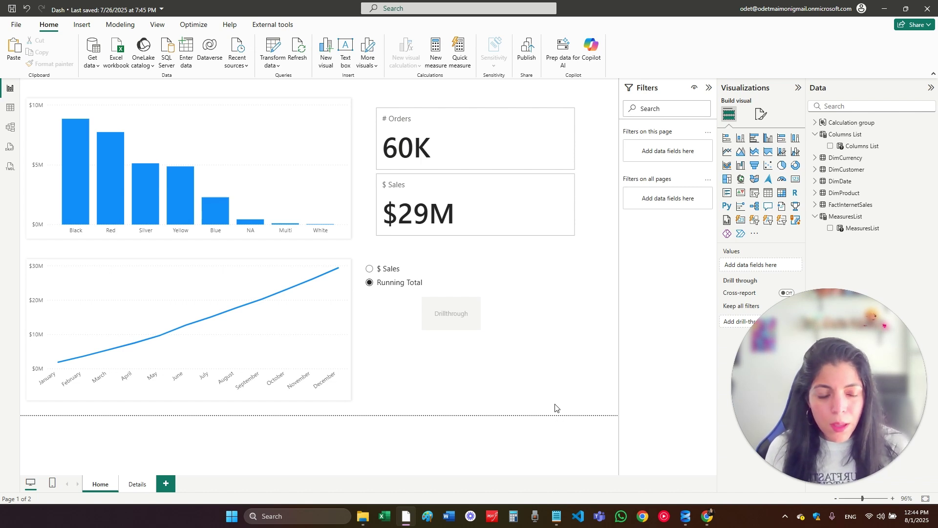
{"action": "left_click", "coordinate": [760, 115]}
{"action": "left_click", "coordinate": [750, 181]}
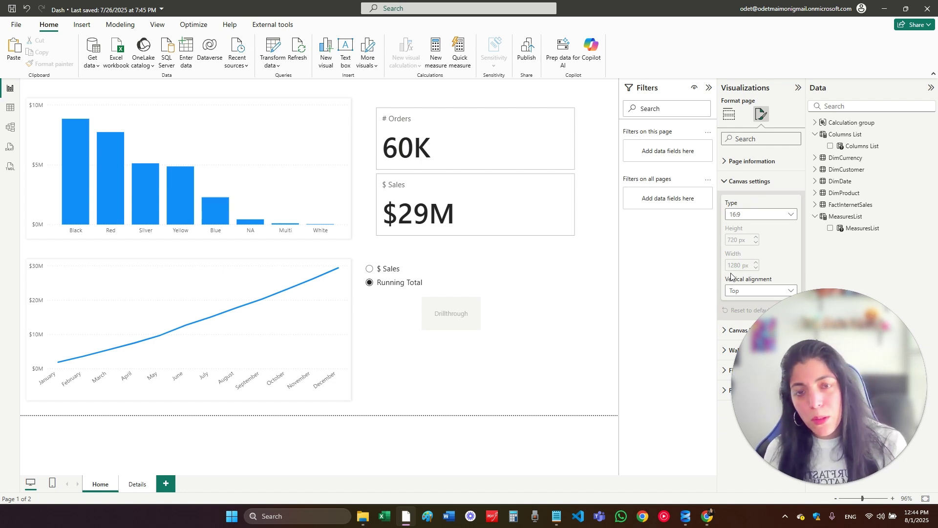
{"action": "left_click", "coordinate": [749, 181]}
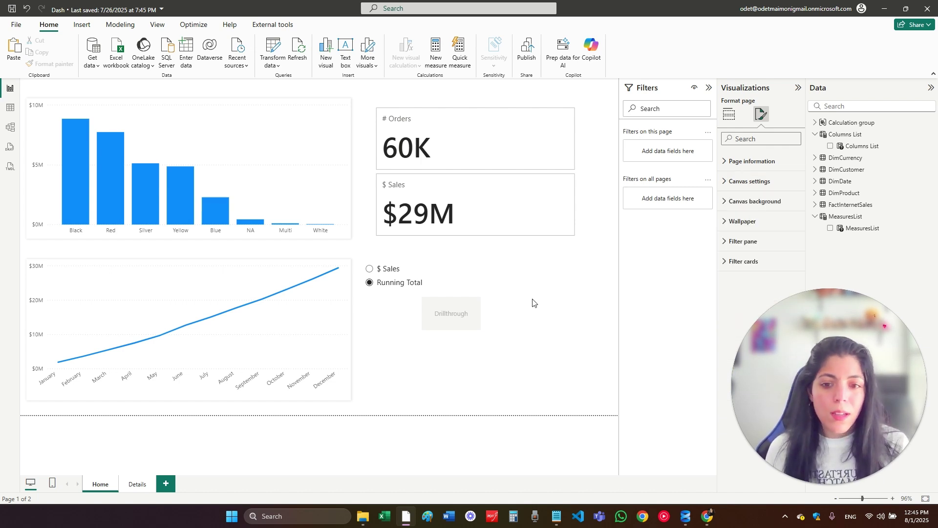
{"action": "left_click", "coordinate": [521, 295]}
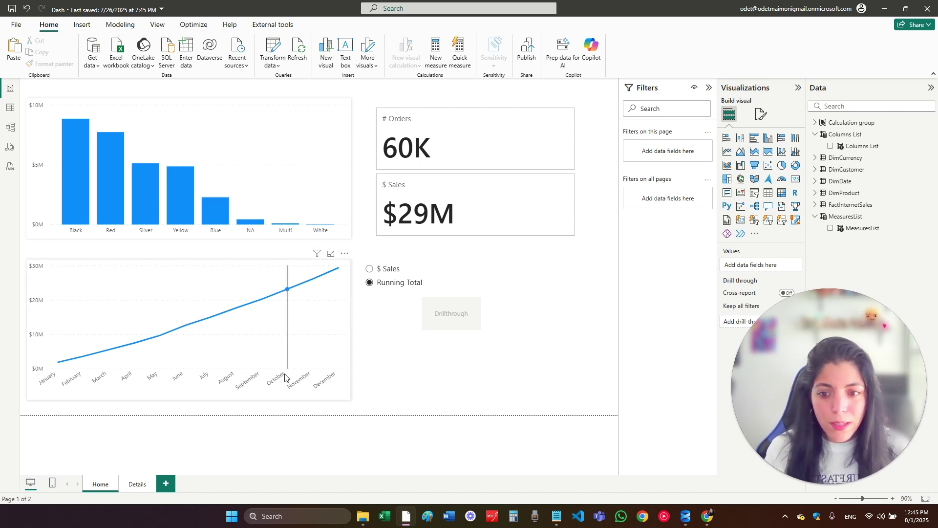
Step: Delete the Drillthrough button, select $ Sales in the calculation group slicer and move that slicer to the line chart's upper-right corner
{"action": "left_click", "coordinate": [430, 317]}
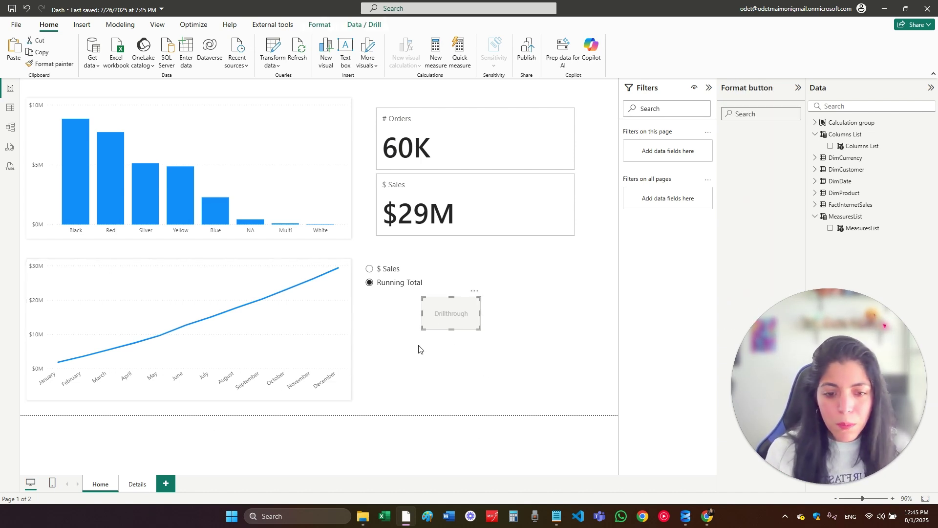
{"action": "key", "text": "Delete"}
{"action": "left_click", "coordinate": [439, 275]}
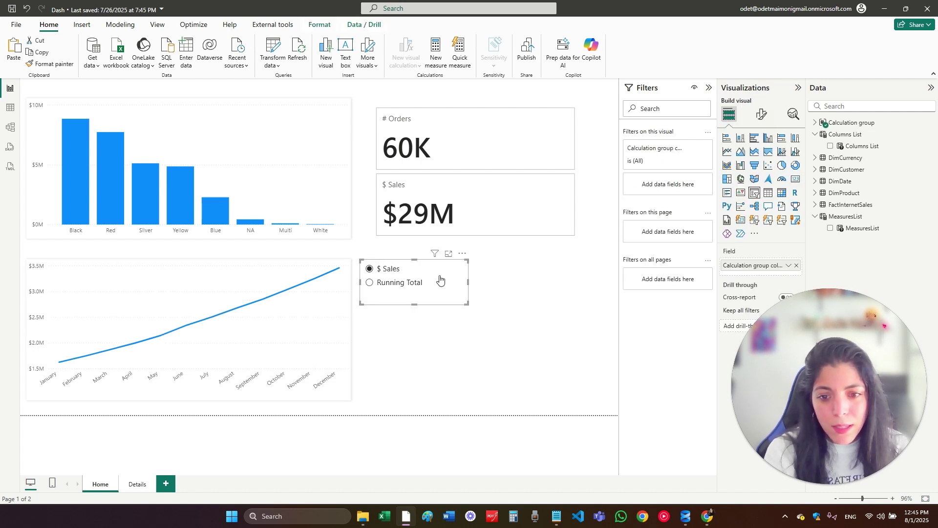
{"action": "left_click_drag", "start_coordinate": [439, 276], "coordinate": [317, 257]}
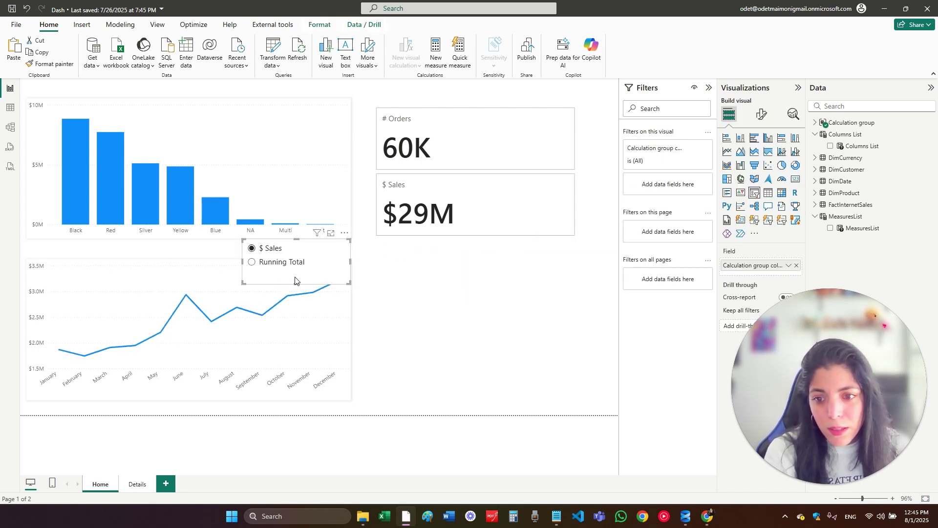
{"action": "left_click", "coordinate": [376, 369]}
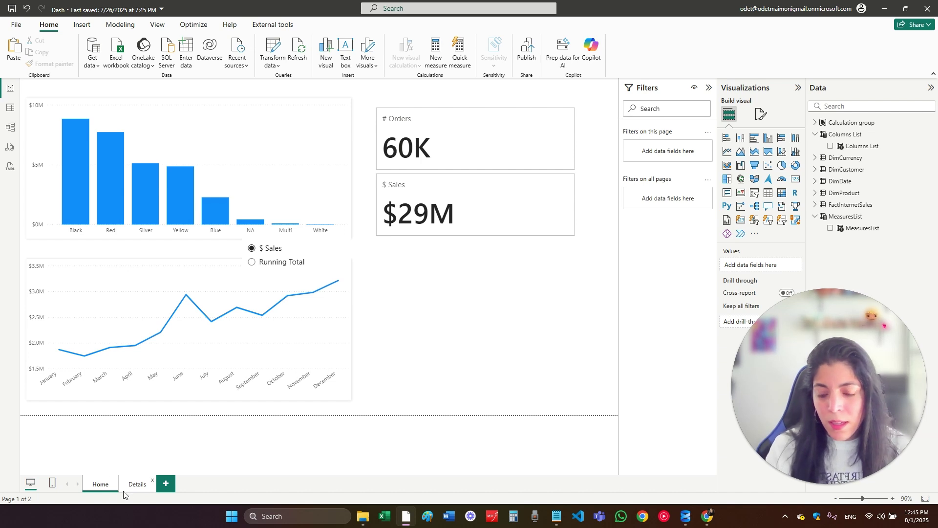
Step: Convert the matrix on the Details page back to a table
{"action": "left_click", "coordinate": [137, 484]}
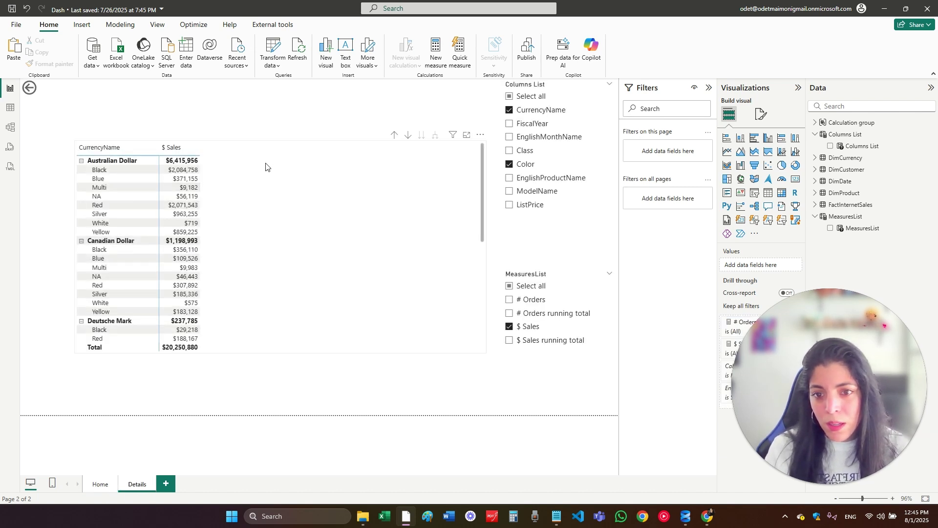
{"action": "left_click", "coordinate": [267, 166]}
{"action": "left_click", "coordinate": [768, 192]}
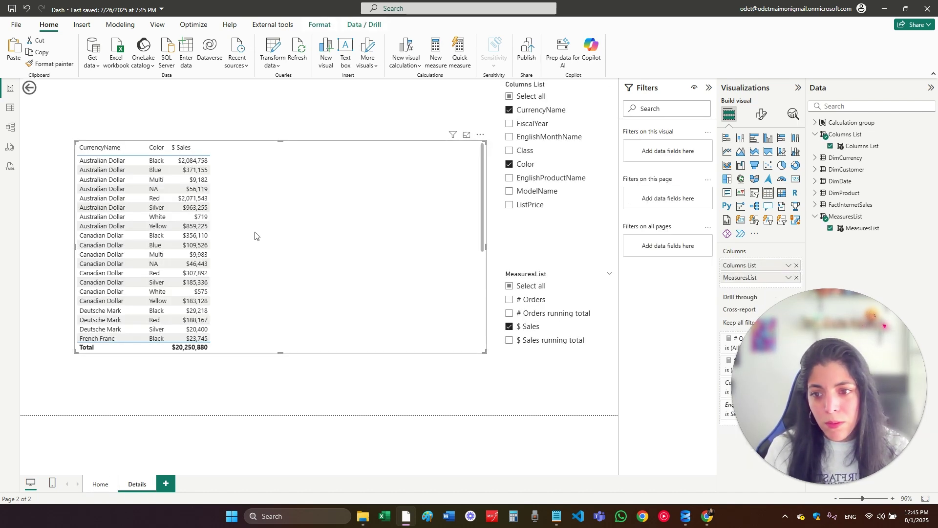
Step: Place a copy of the details table on the Home page, fitted below the $ Sales card and beside the line chart
{"action": "left_click", "coordinate": [101, 488]}
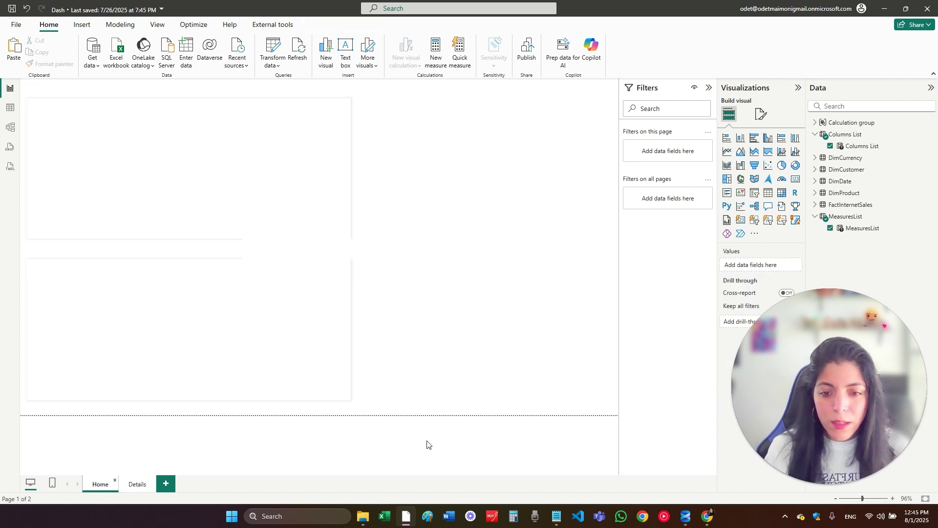
{"action": "key", "text": "ctrl+v"}
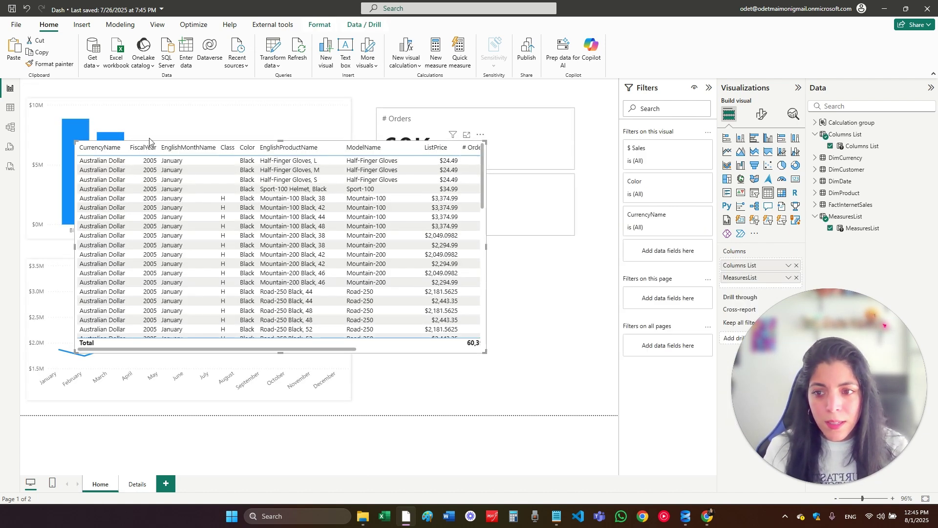
{"action": "left_click_drag", "start_coordinate": [280, 194], "coordinate": [416, 286]}
{"action": "left_click", "coordinate": [386, 267]}
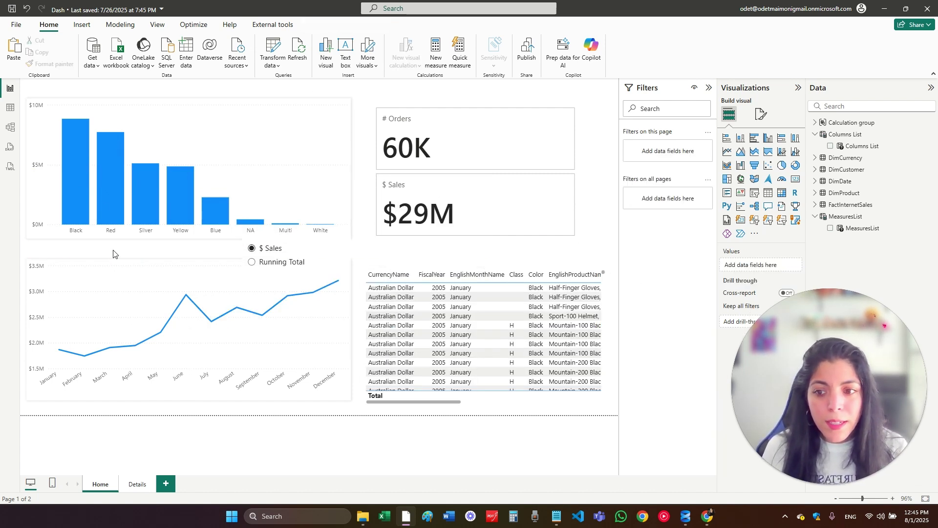
Step: Cross-filter the Home page by the Yellow bar and examine the columns and measures in the details table
{"action": "left_click", "coordinate": [182, 196]}
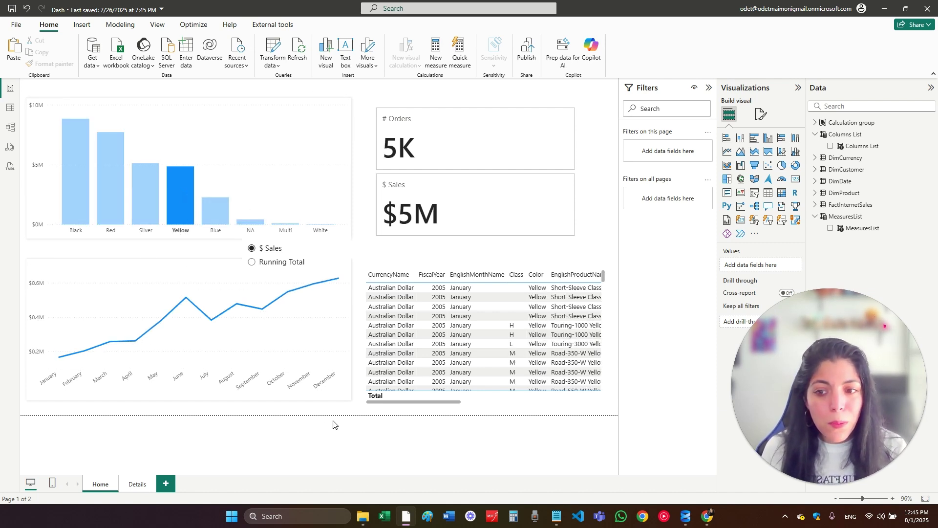
{"action": "left_click_drag", "start_coordinate": [460, 402], "coordinate": [605, 406]}
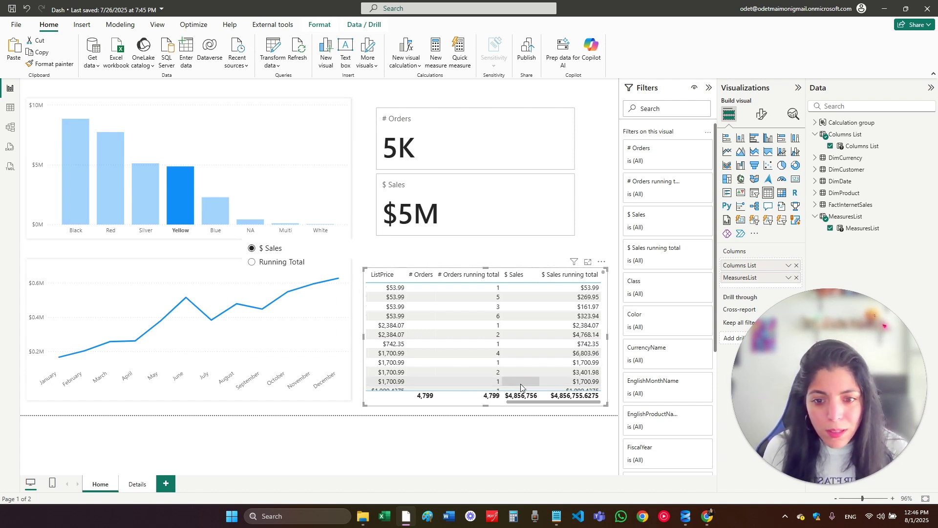
{"action": "left_click_drag", "start_coordinate": [531, 404], "coordinate": [406, 405]}
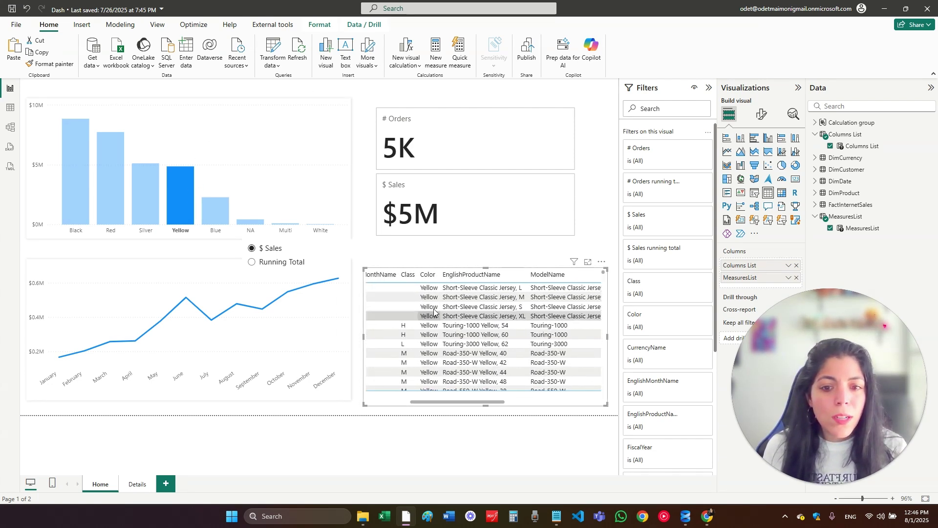
{"action": "scroll", "coordinate": [438, 364], "scroll_direction": "up", "scroll_amount": 2}
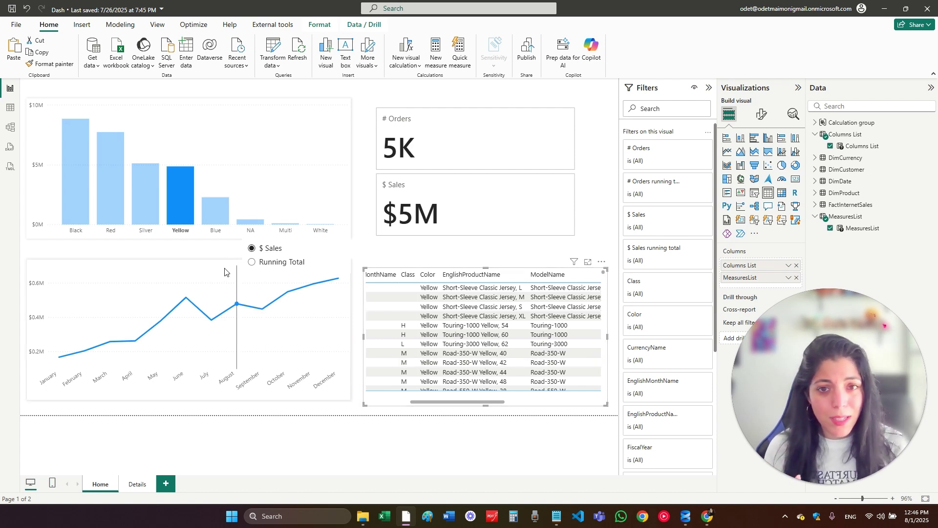
Step: Cross-filter the Home page by Silver, by Red and by May on the line chart, and examine the details table from its first column
{"action": "left_click", "coordinate": [152, 213]}
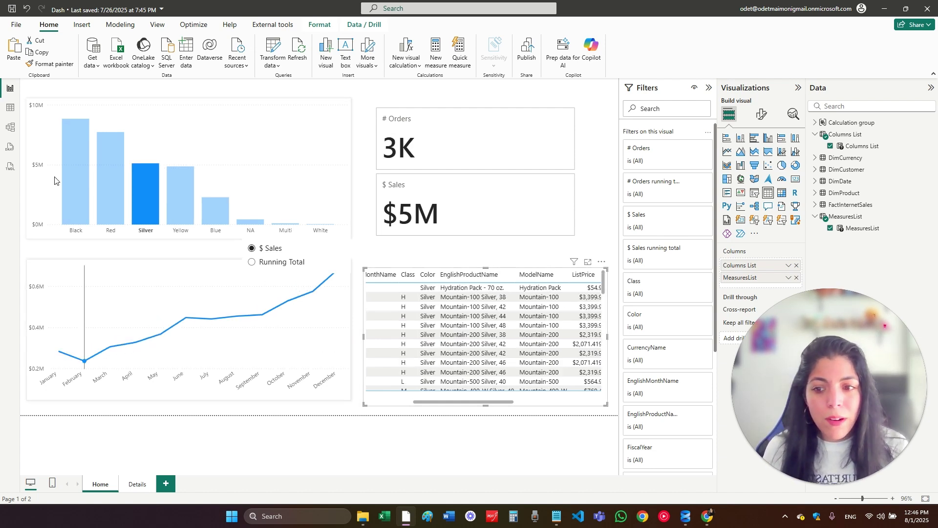
{"action": "left_click", "coordinate": [119, 180]}
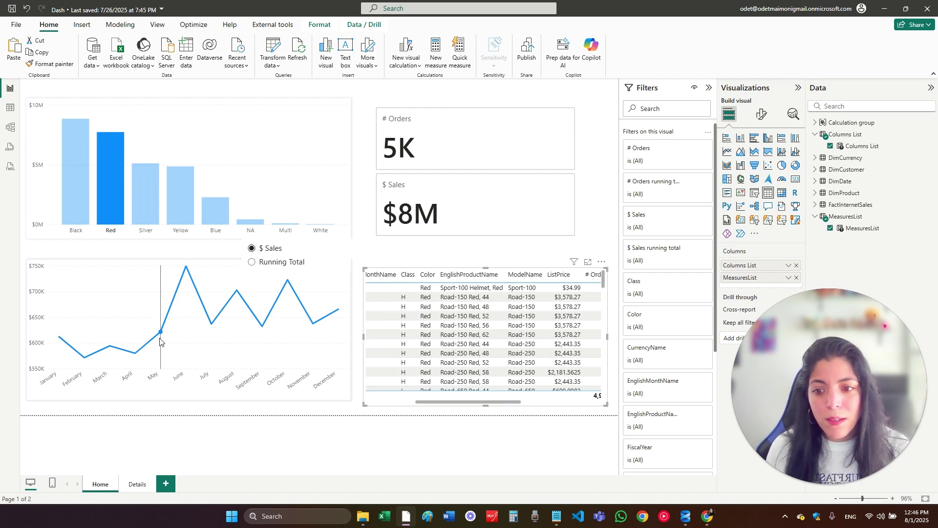
{"action": "left_click", "coordinate": [161, 333]}
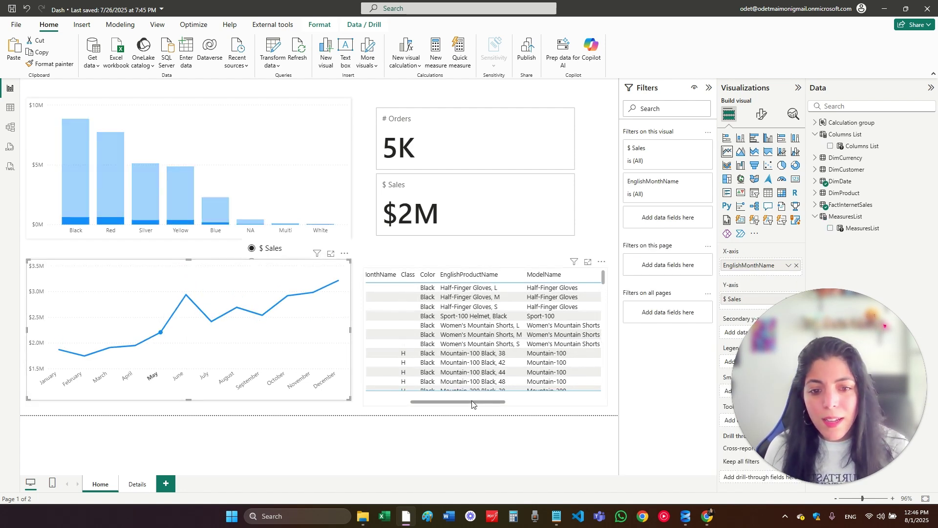
{"action": "left_click_drag", "start_coordinate": [472, 403], "coordinate": [427, 405]}
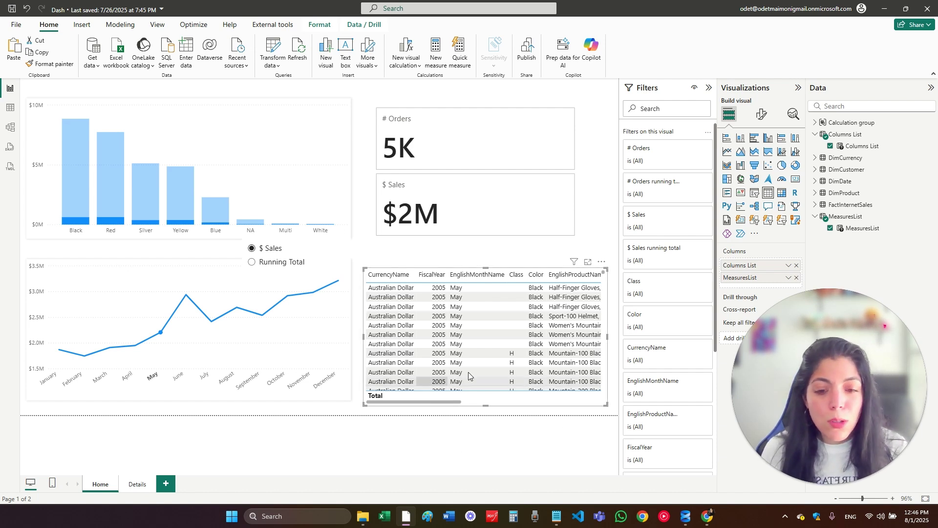
Step: Open the additional options of the details table on the Home page
{"action": "left_click", "coordinate": [601, 261]}
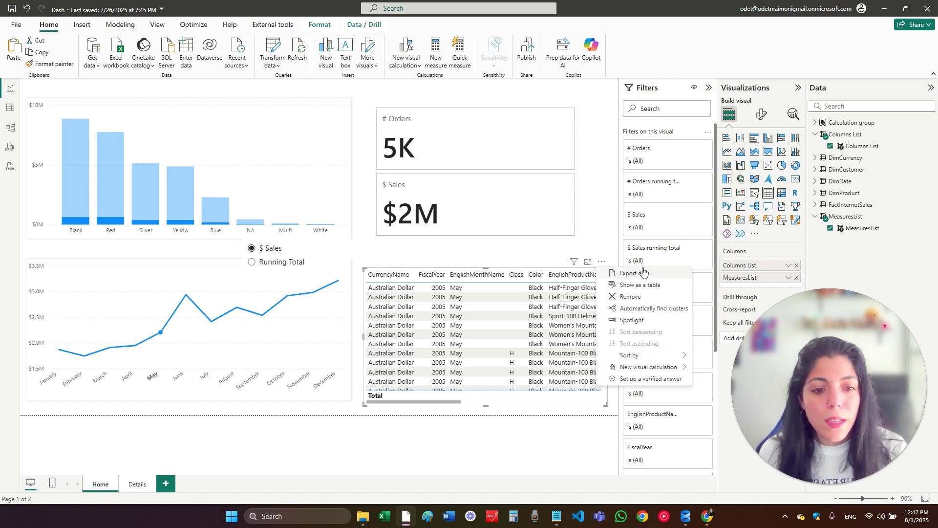